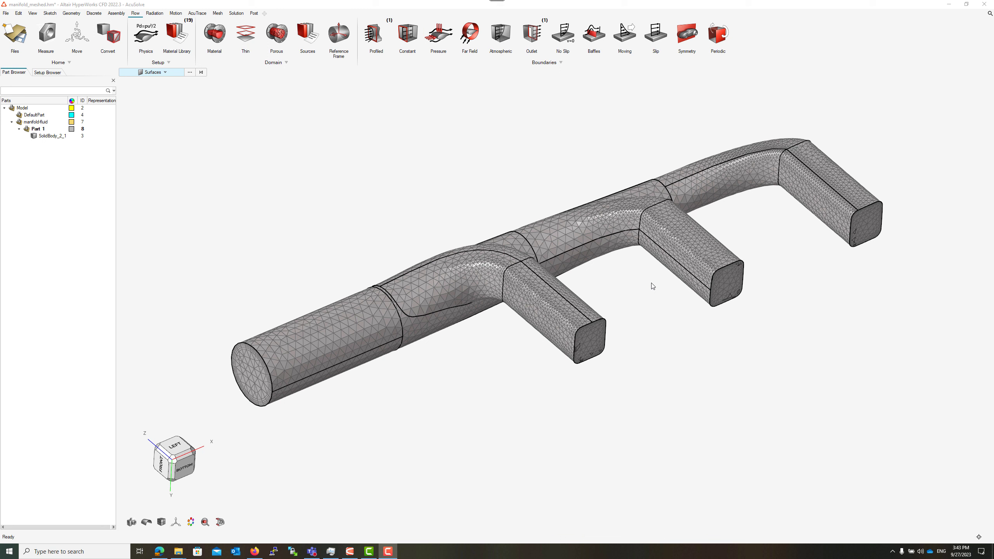
Check the Manifold_Steady problem name and AcuRun path, then export the AcuSolve input files.
left_click(237, 13)
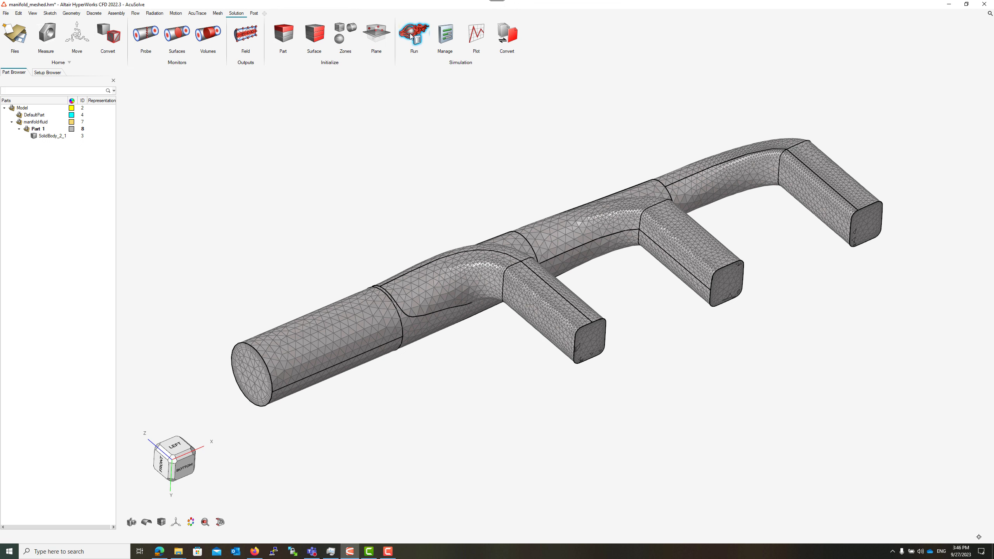
left_click(427, 58)
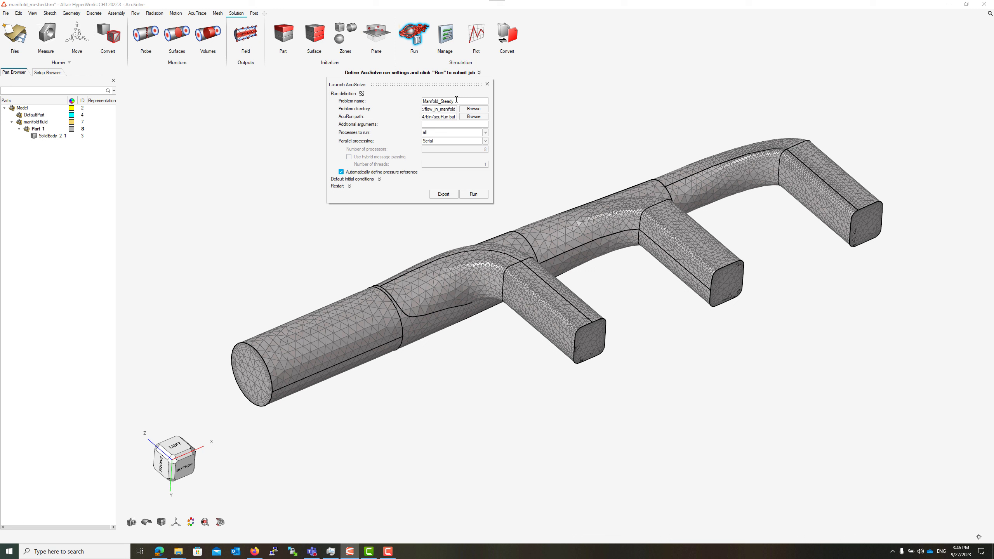
double_click(426, 100)
left_click(450, 117)
left_click_drag(450, 117, 411, 117)
left_click(449, 117)
double_click(455, 117)
left_click(447, 195)
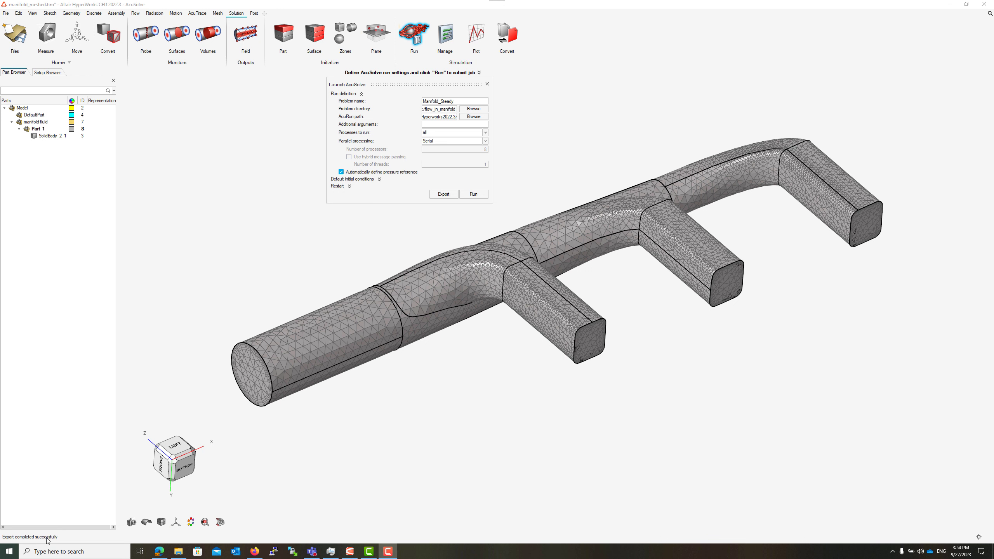
left_click(178, 552)
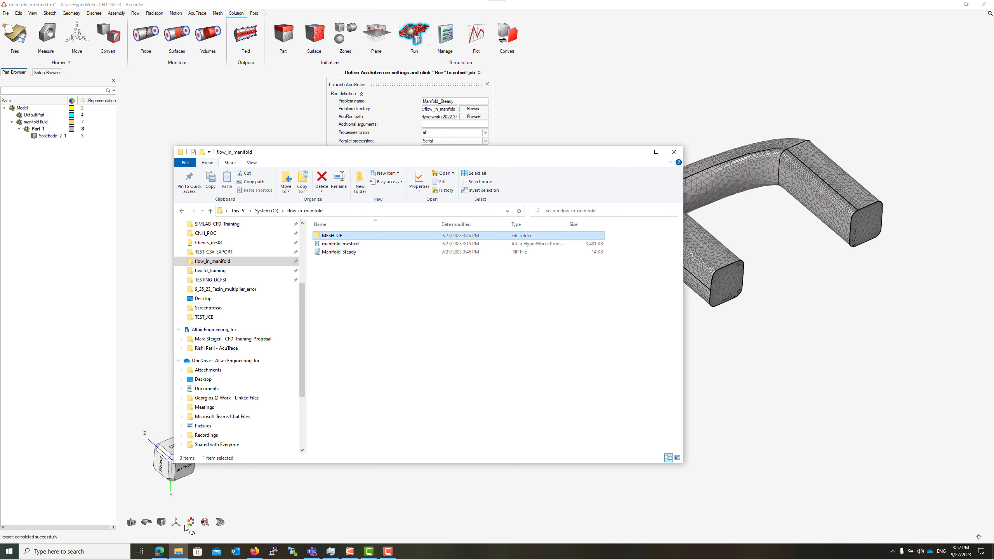
Start a new AcuSolve job in Altair Access with Manifold_Steady.inp uploaded as input file.
left_click(159, 551)
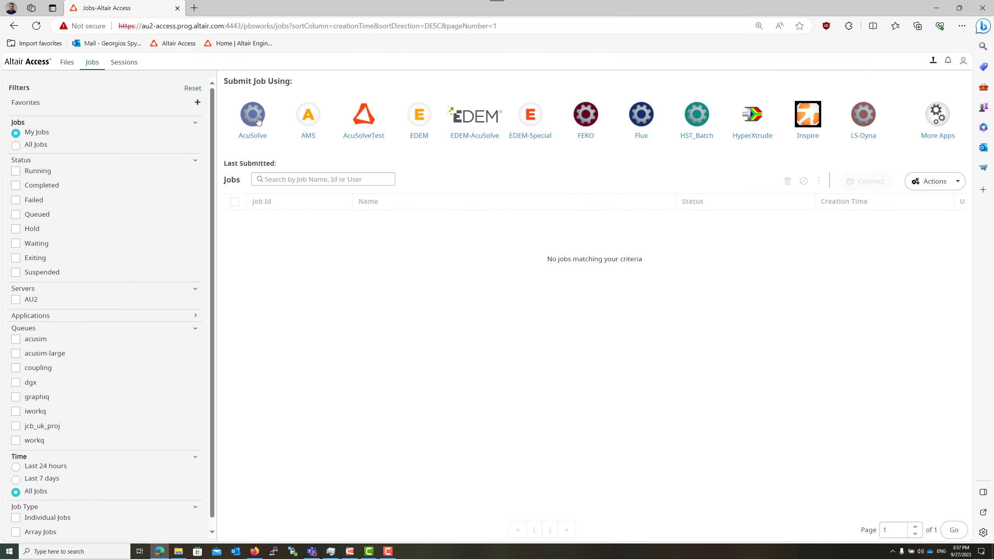
left_click(256, 119)
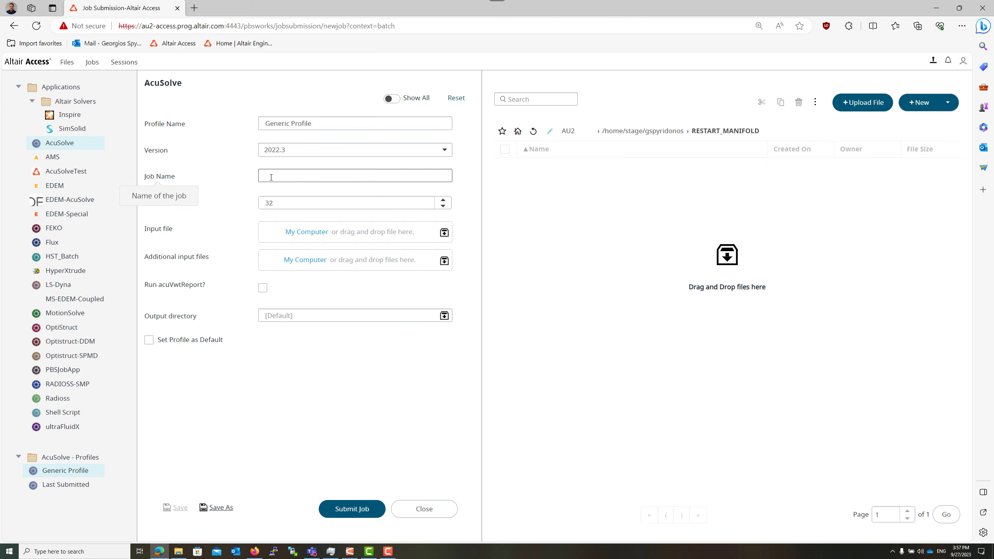
left_click(302, 233)
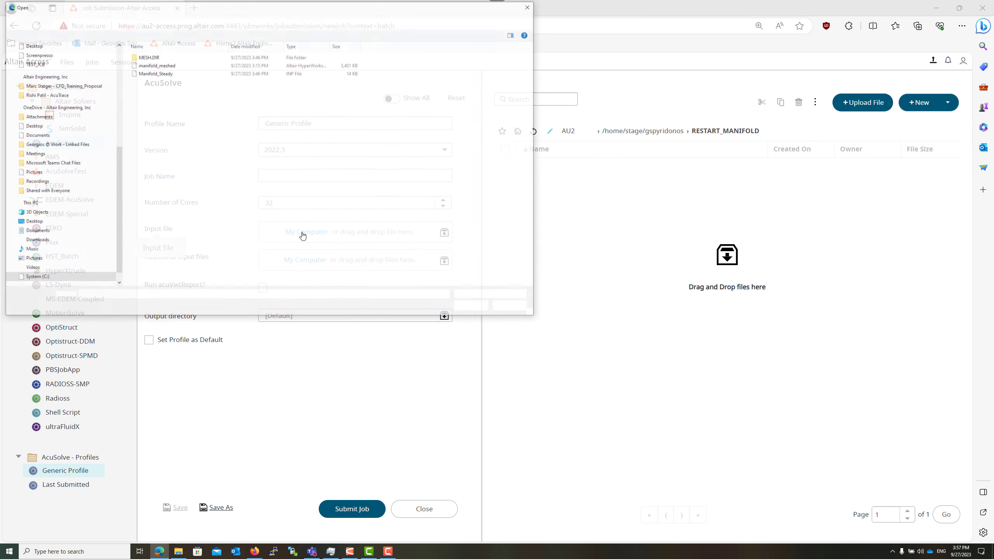
left_click(166, 73)
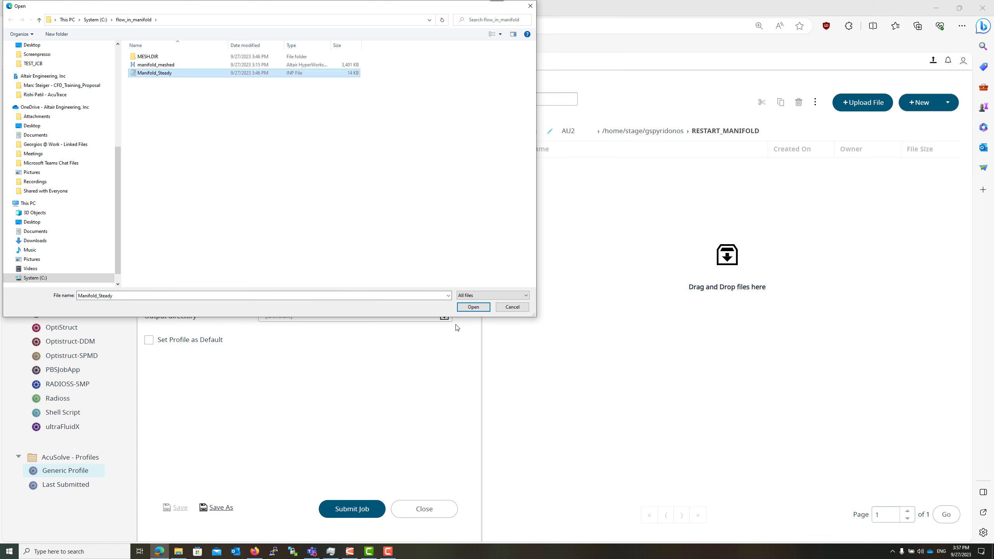
left_click(474, 307)
Zip the MESH.DIR folder and upload it as an additional input, confirming unzip.
left_click(306, 290)
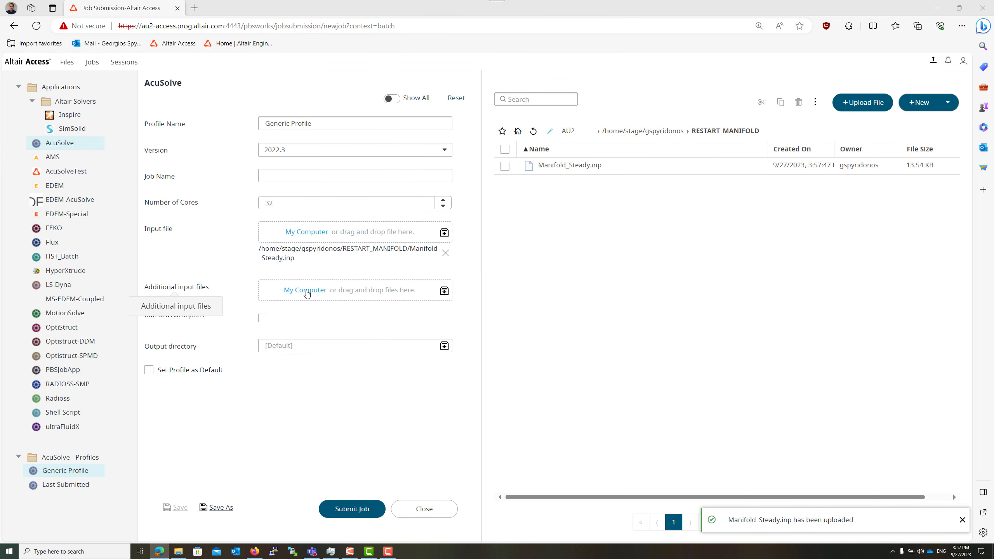
left_click(154, 57)
right_click(154, 59)
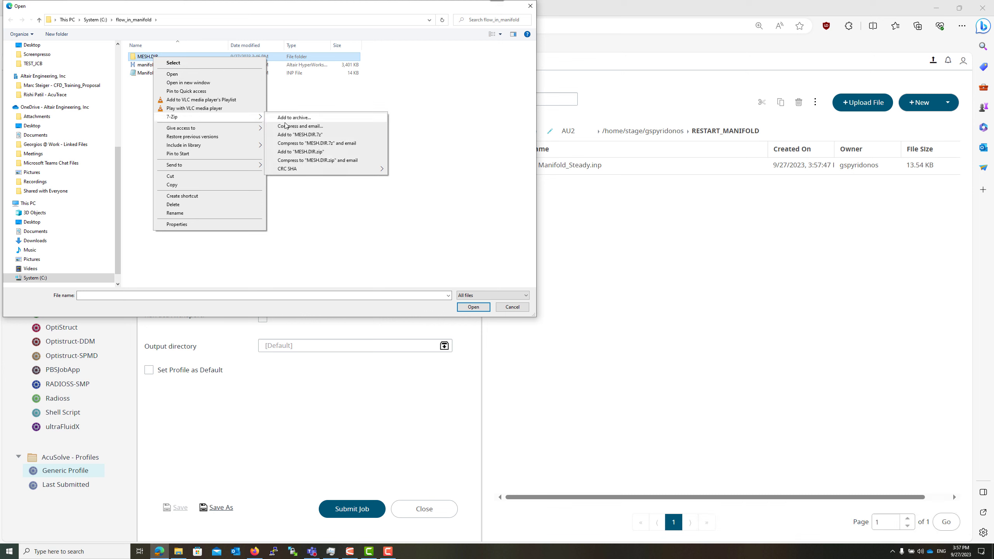
key("Escape")
key("Escape")
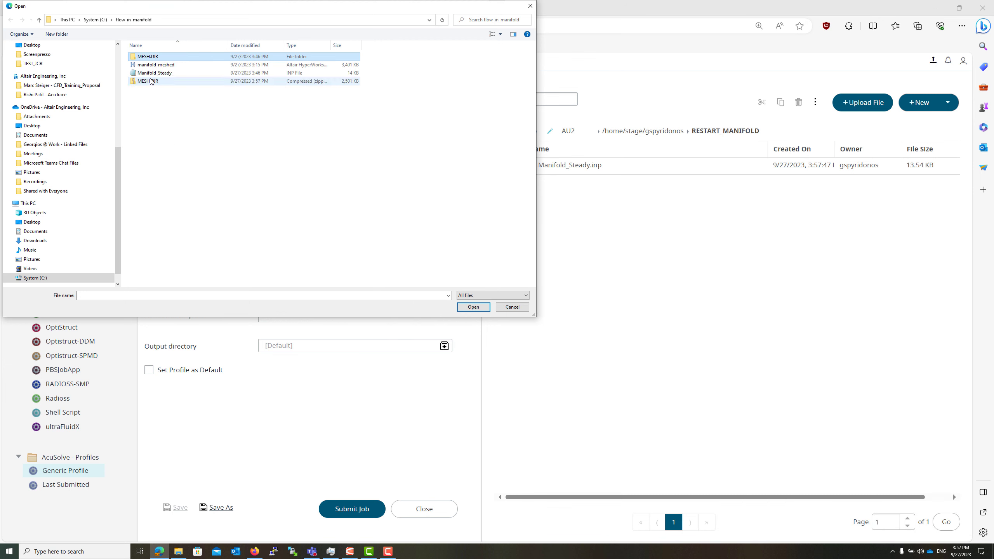
left_click(149, 81)
left_click(472, 308)
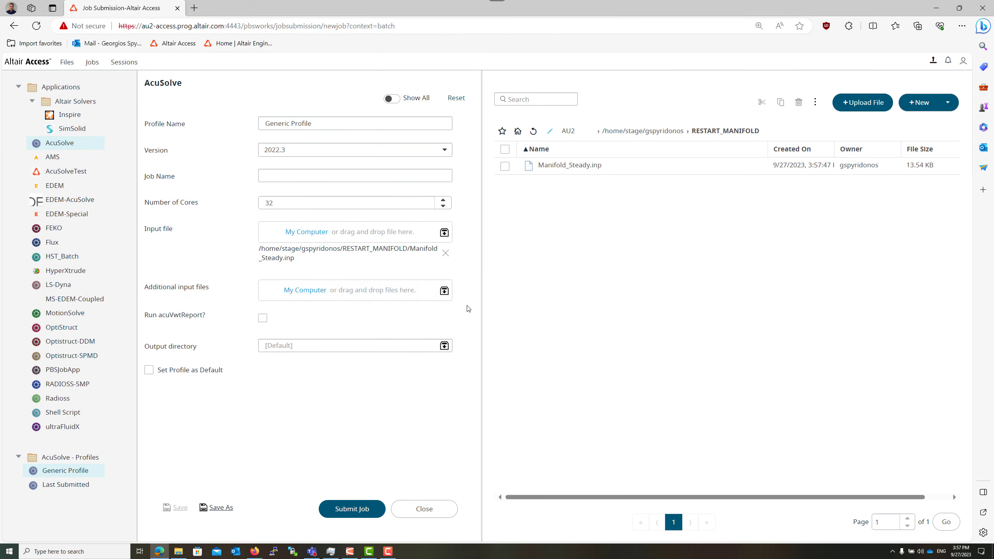
left_click(539, 274)
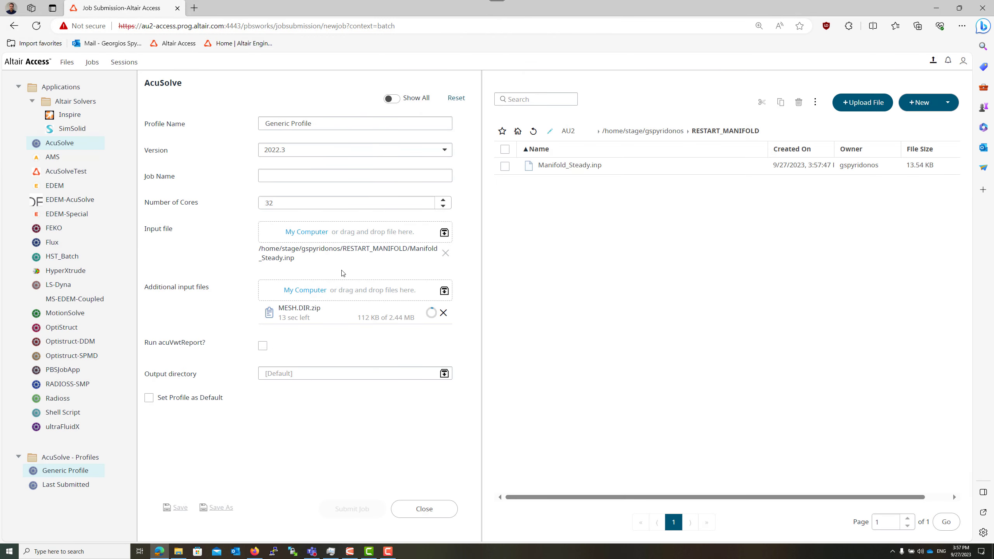
Name the job Manifold_Steady and submit it.
left_click(295, 179)
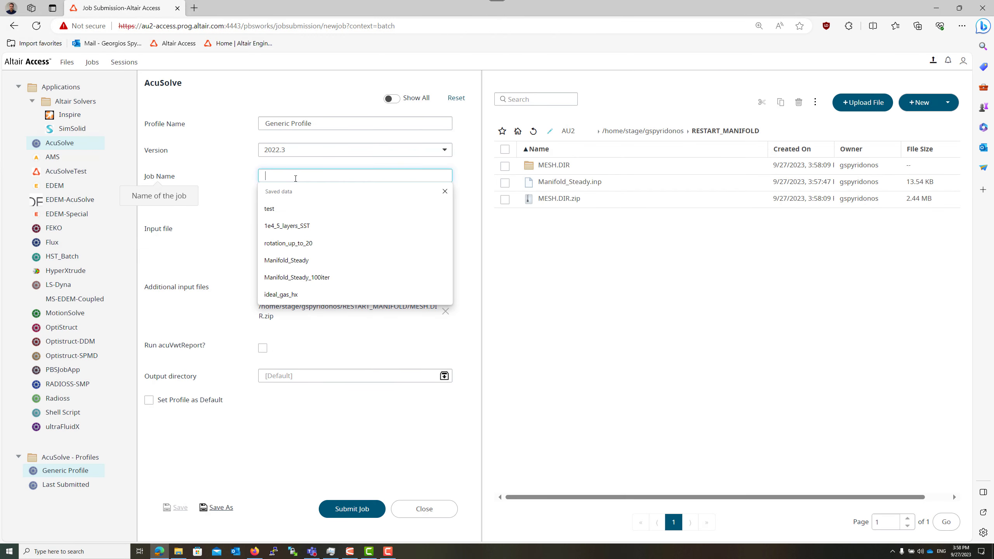
type("Man")
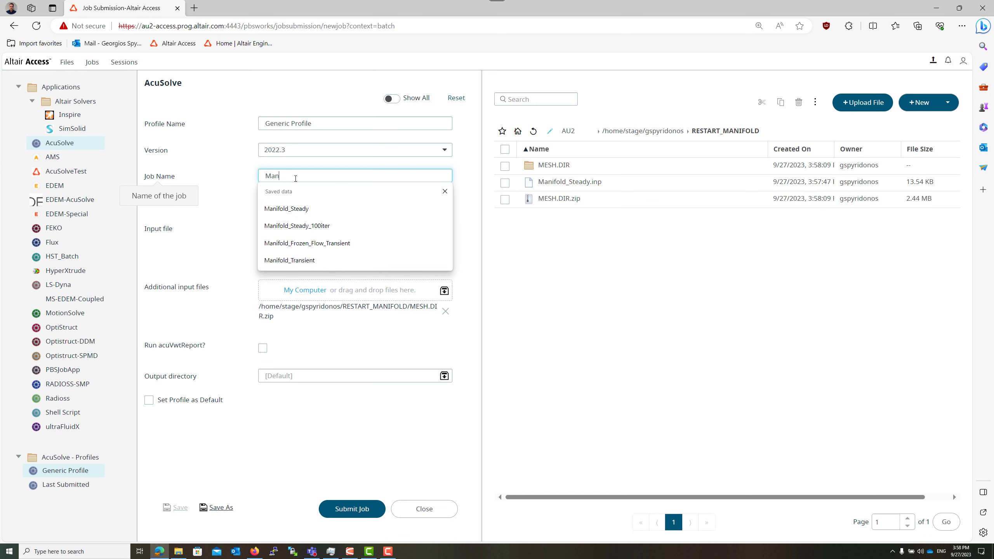
type("ifold_Steady")
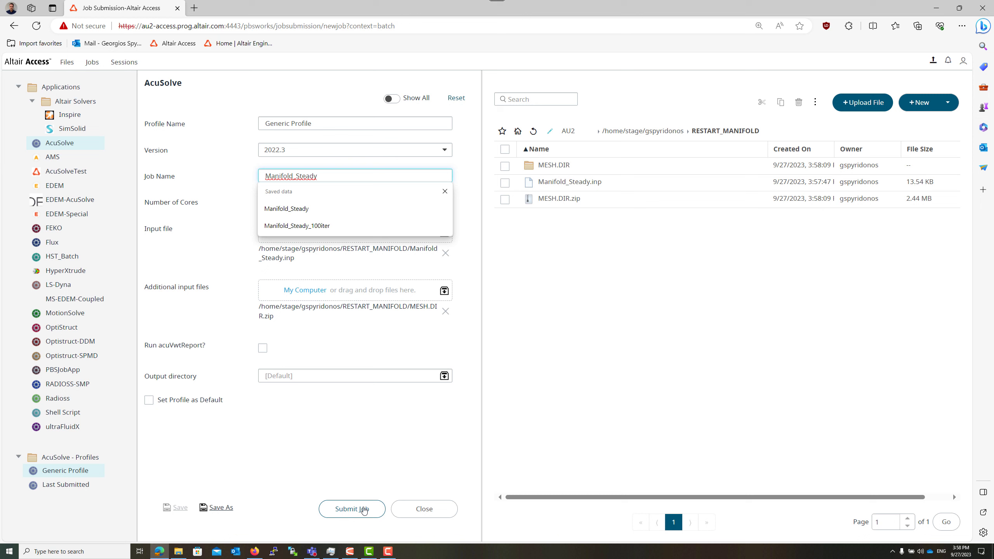
left_click(363, 509)
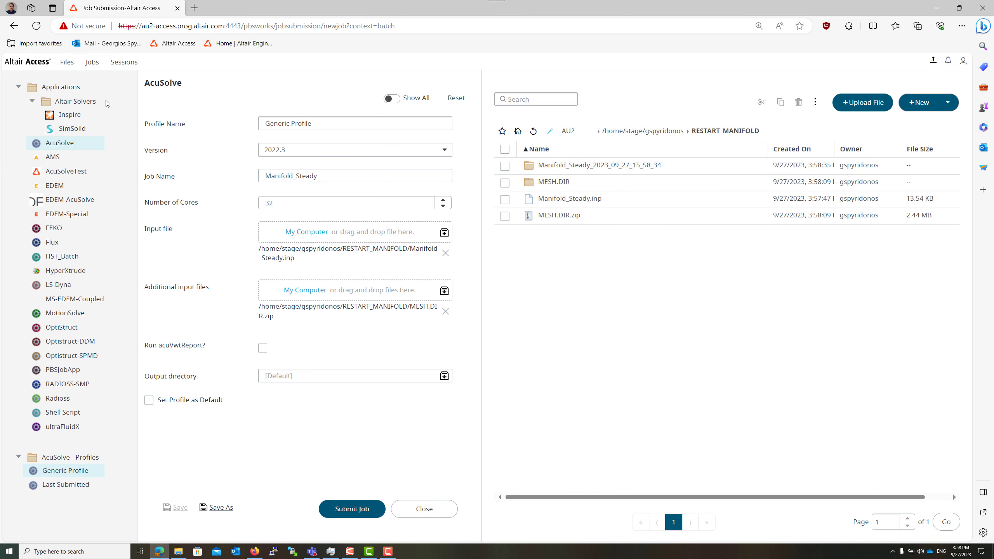
Open the Manifold_Steady job from the Jobs list and select its Manifold_Steady.1.Log output.
left_click(92, 62)
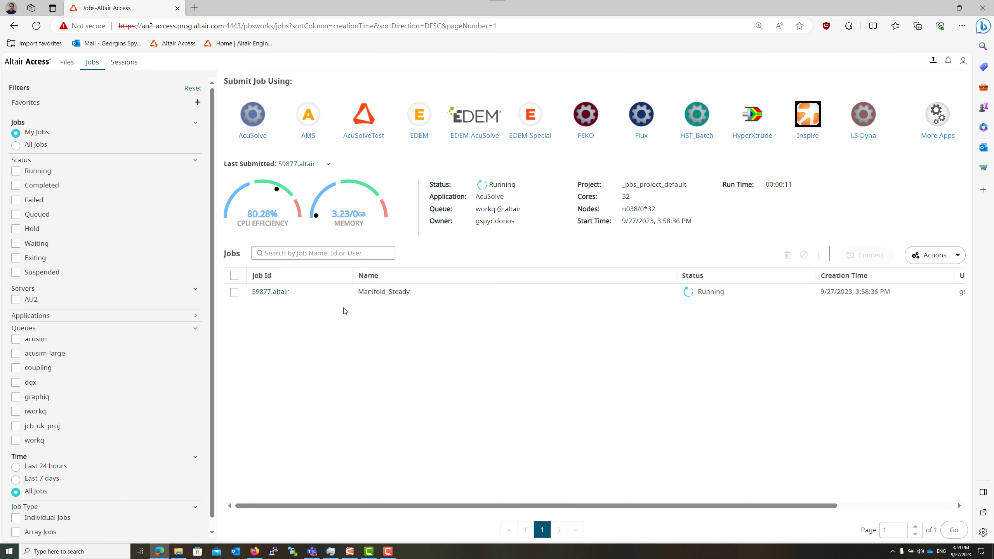
left_click(375, 293)
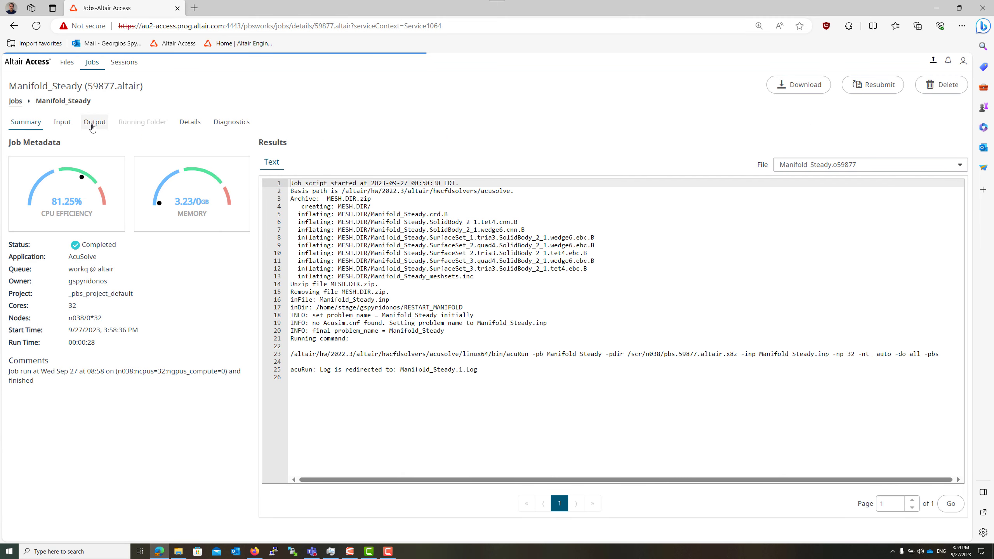
left_click(94, 122)
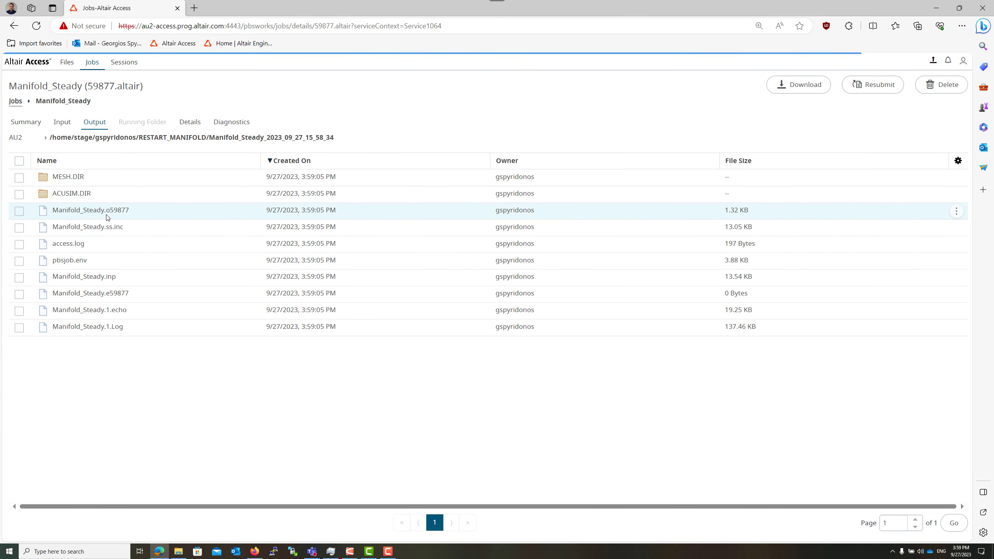
left_click(100, 328)
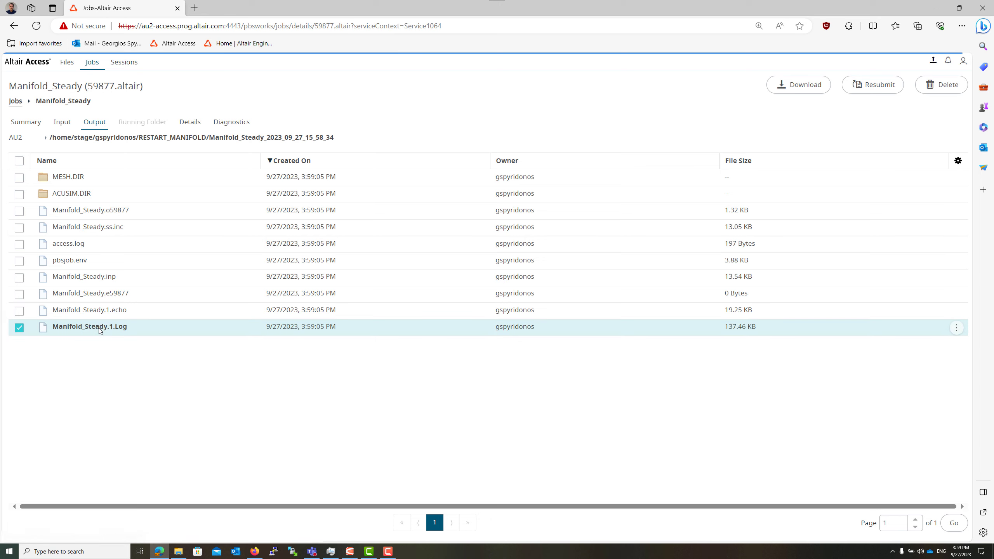
Open Manifold_Steady.1.Log, go to its last page and highlight 'Time-Step= 100'.
double_click(99, 328)
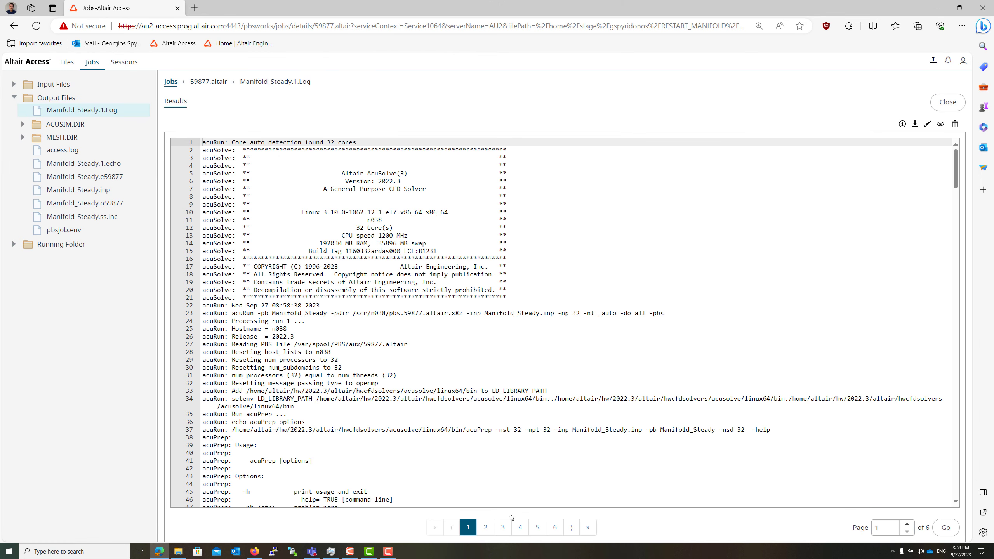
left_click(587, 527)
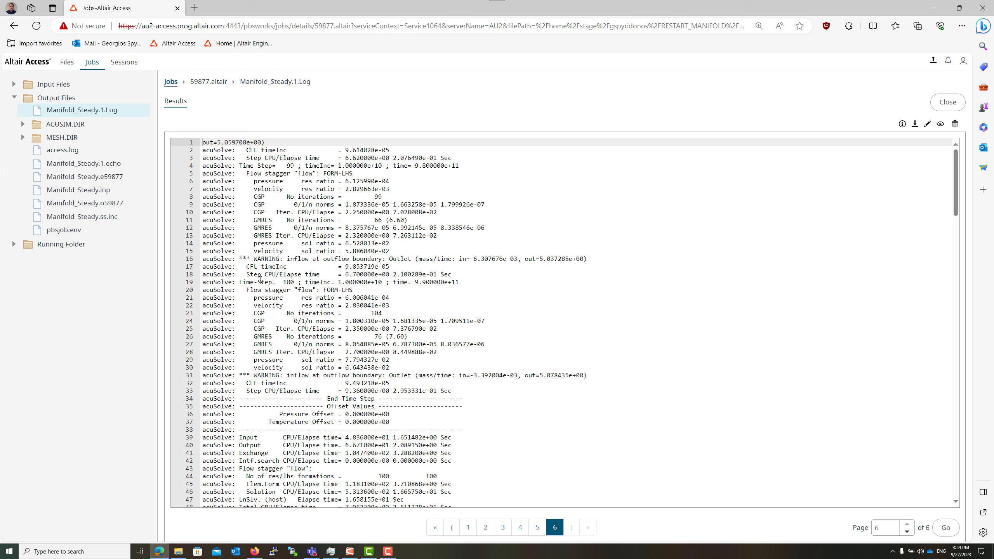
left_click_drag(295, 283, 240, 283)
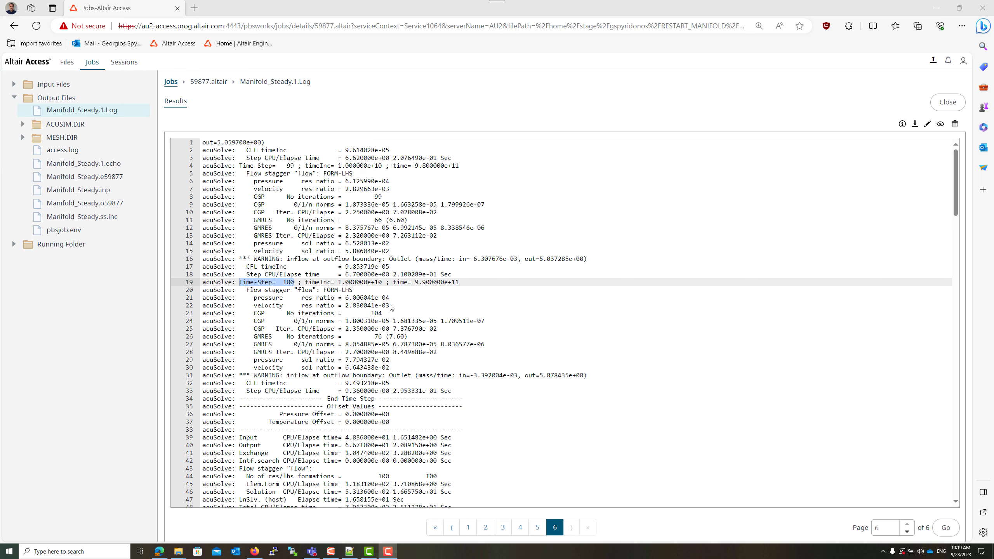
Make a copy of Manifold_Steady.inp in the RESTART_MANIFOLD folder.
left_click(68, 62)
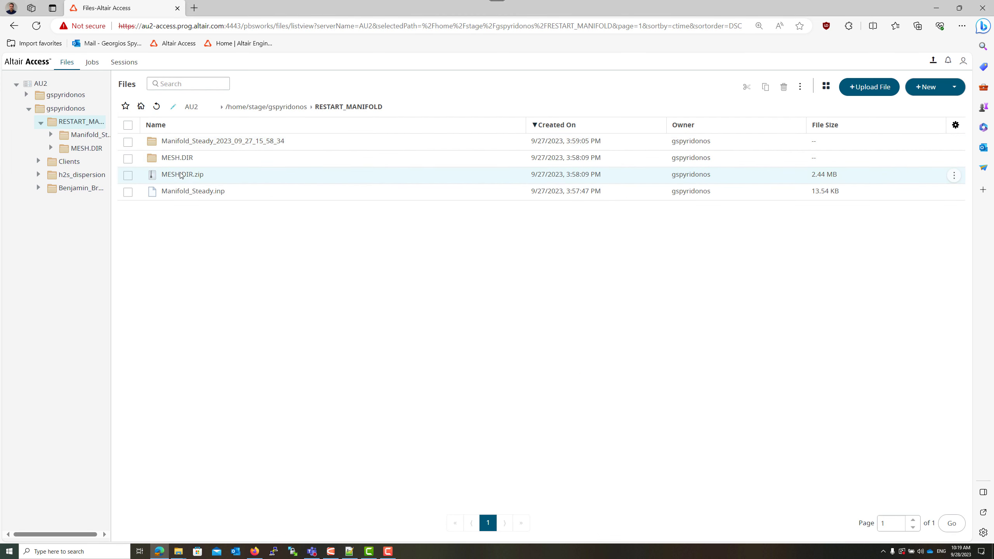
right_click(179, 192)
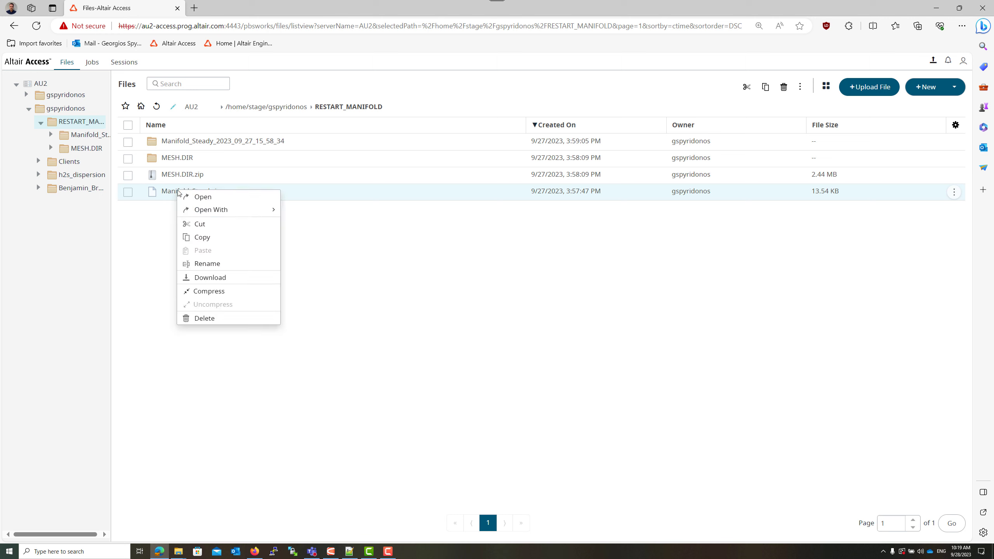
left_click(196, 238)
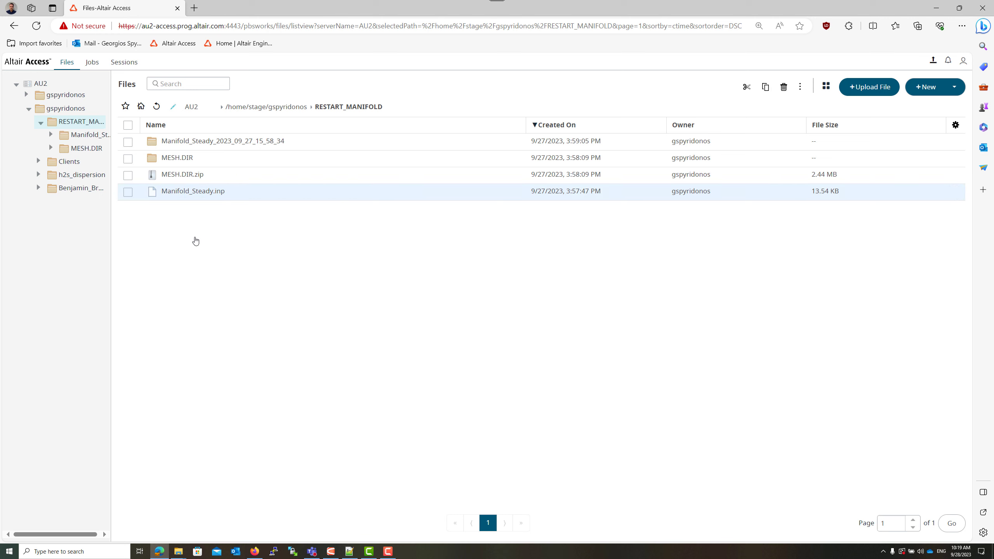
right_click(197, 250)
left_click(216, 298)
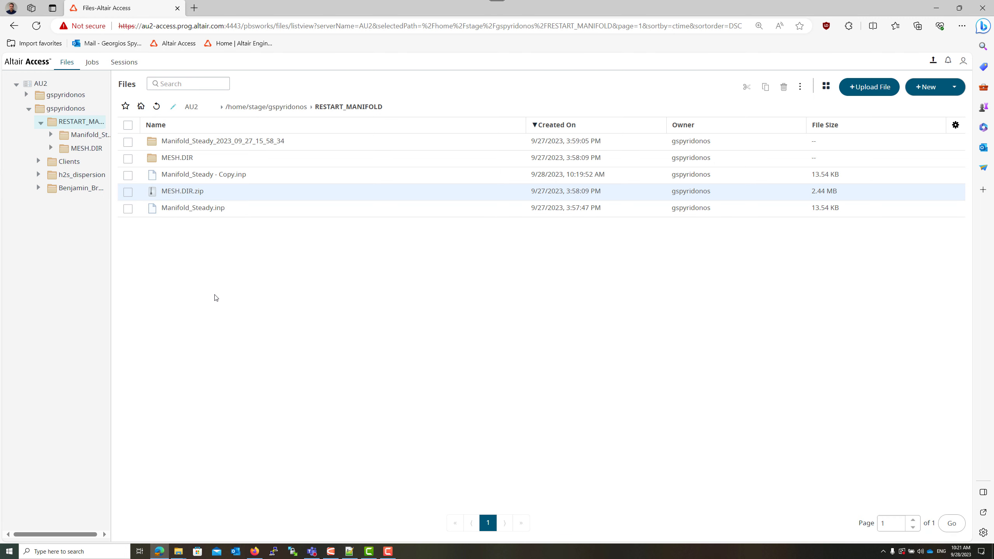
Rename the copy to Manifold_Steady_200iter_restart.inp and save the new name.
right_click(197, 179)
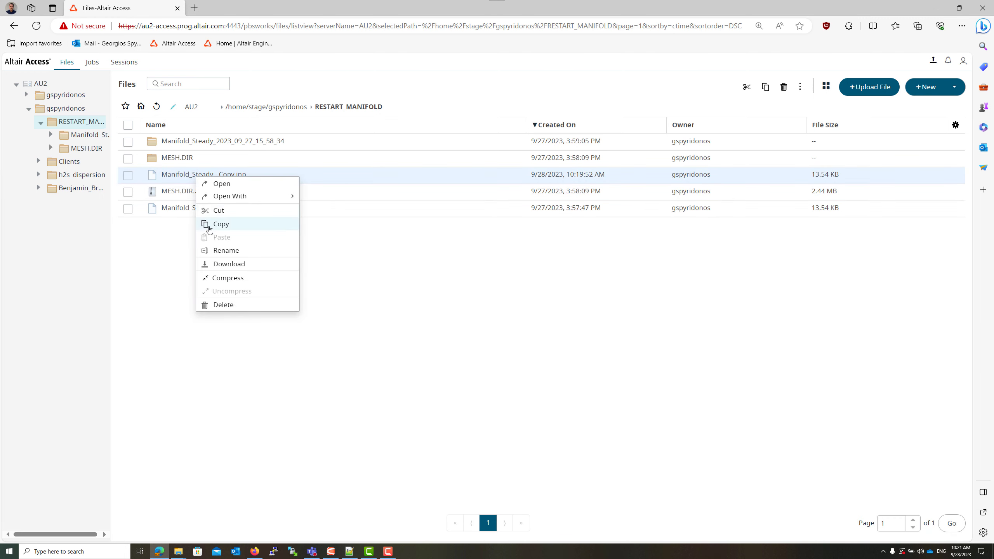
left_click(219, 252)
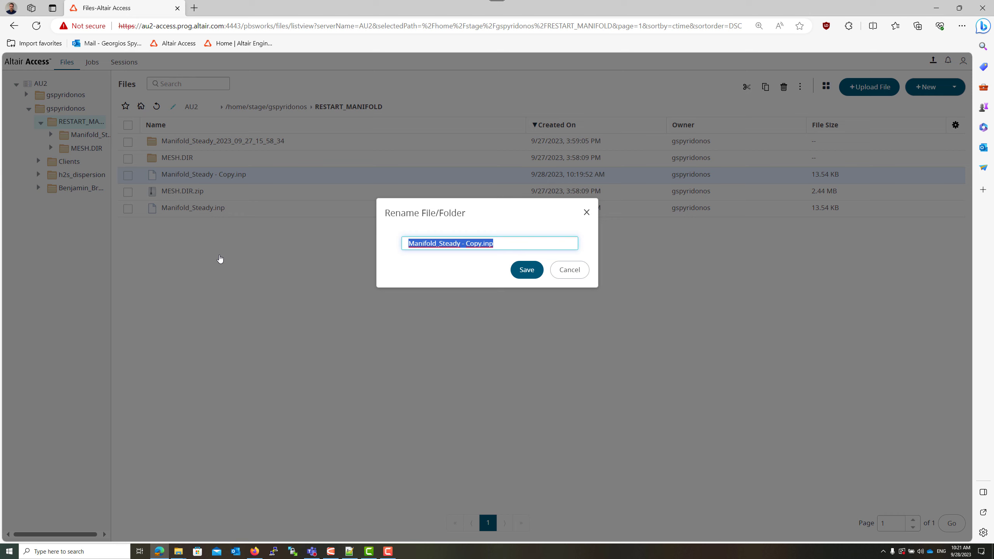
left_click(481, 243)
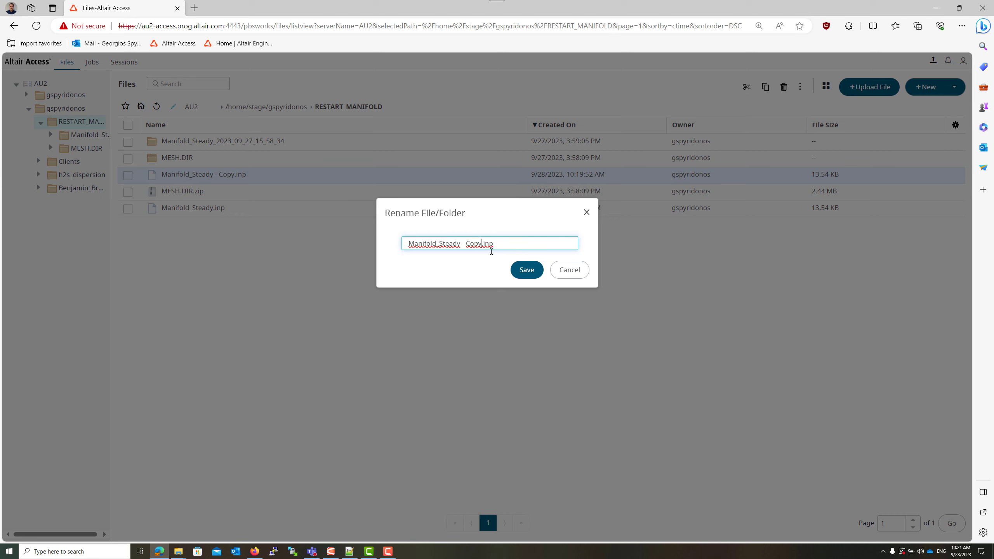
key("BackSpace")
key("BackSpace")
key("BackSpace")
key("BackSpace")
key("BackSpace")
key("BackSpace")
key("BackSpace")
type("_200iter_restart")
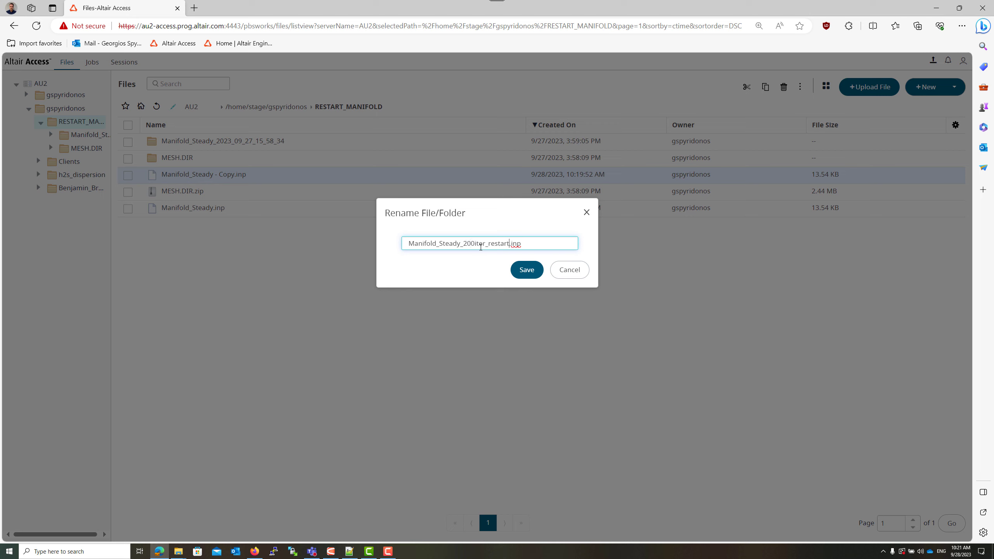
left_click(527, 270)
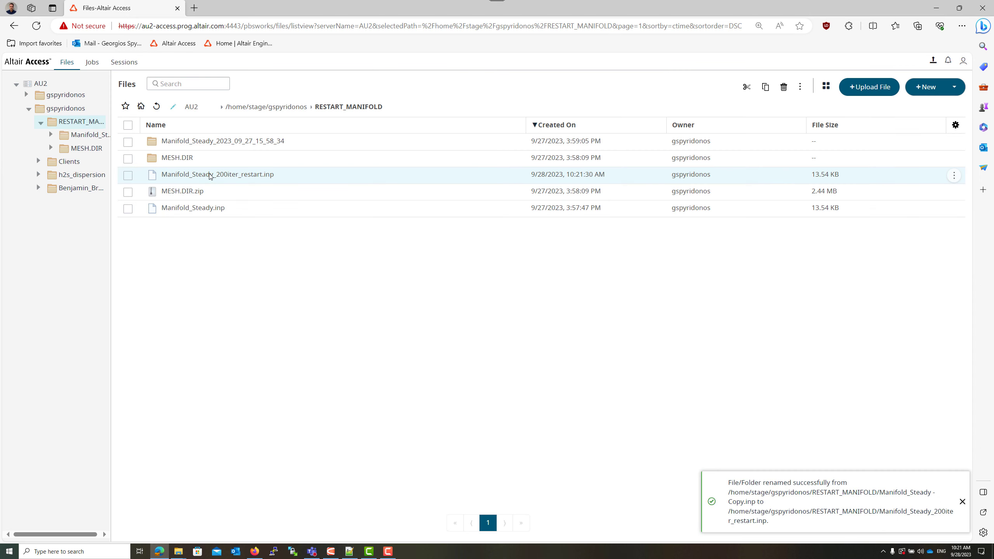
Open Manifold_Steady_200iter_restart.inp in edit mode, check max_time_steps on line 38, and reach the file's end.
left_click(205, 174)
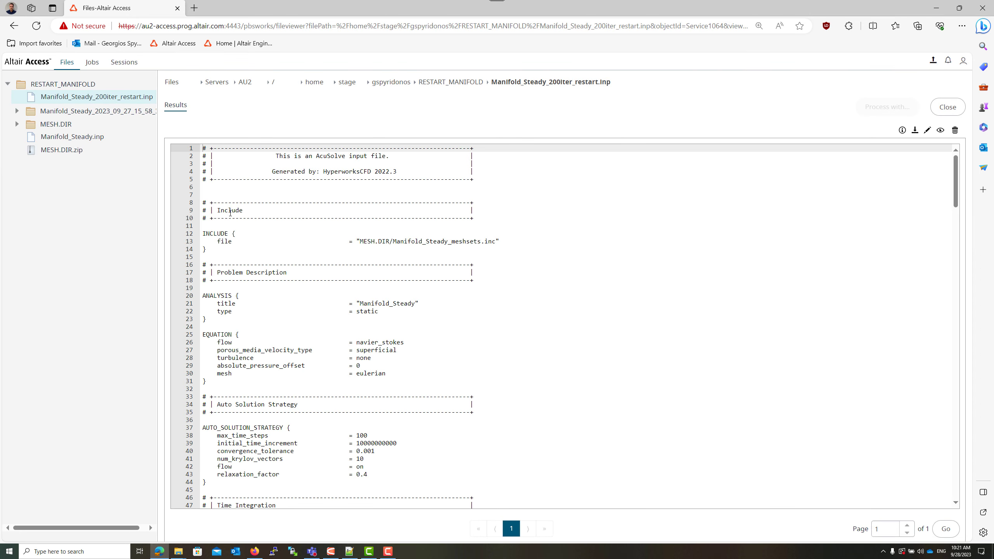
left_click(927, 130)
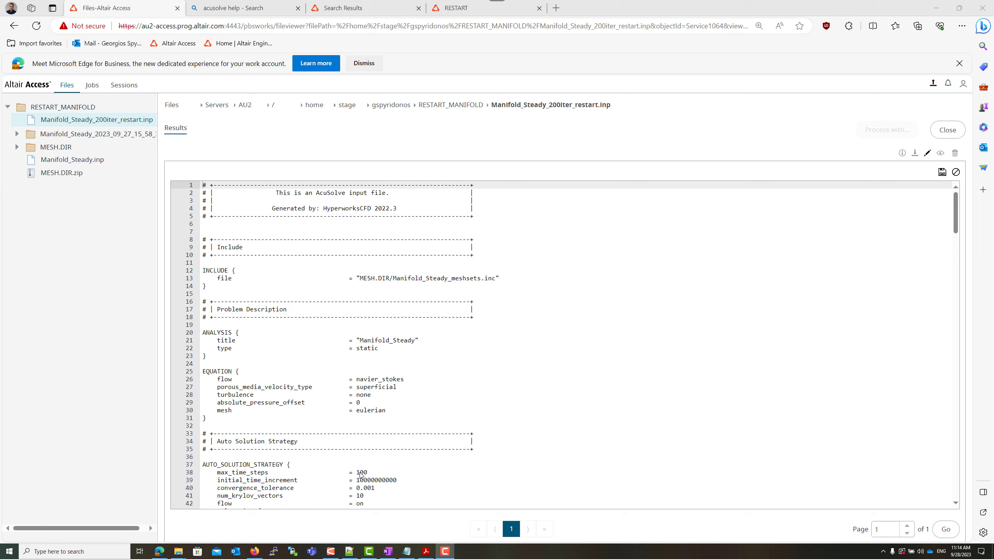
left_click(361, 474)
left_click(379, 472)
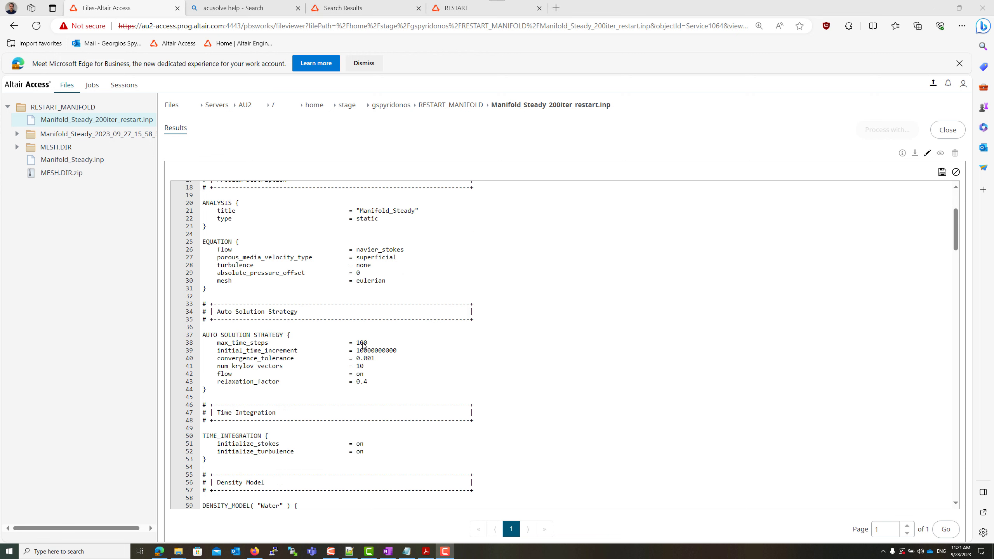
scroll(364, 345, "down", 18)
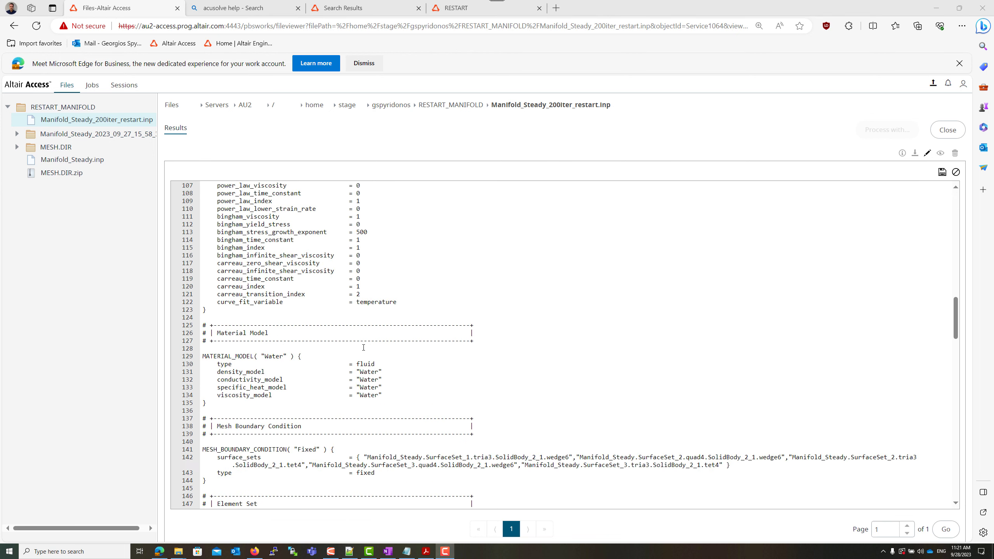
scroll(363, 347, "down", 20)
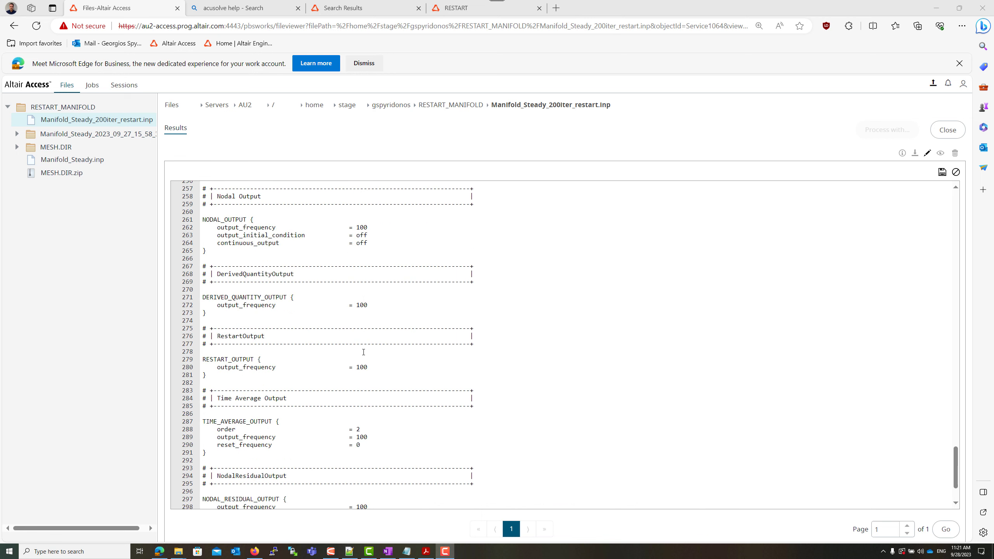
scroll(364, 353, "down", 2)
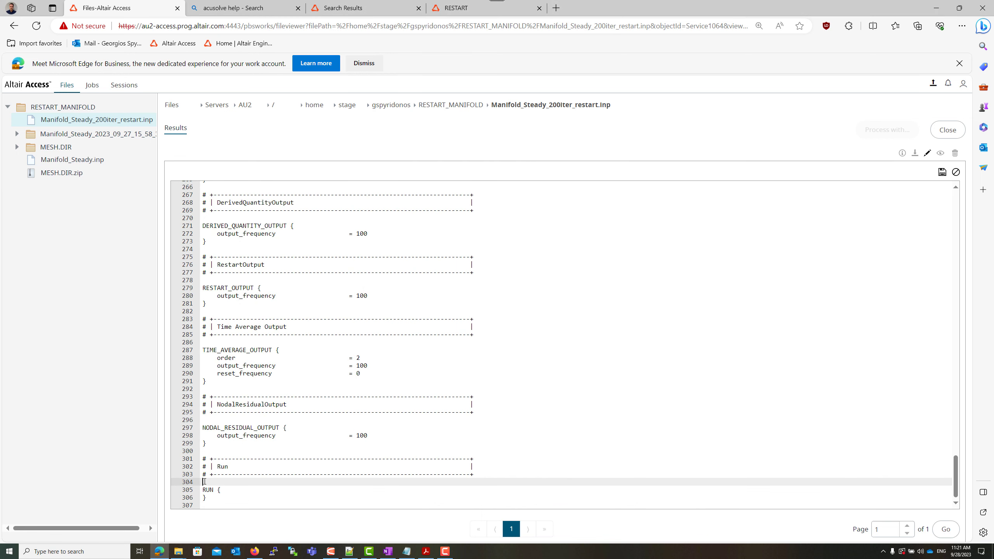
Insert an empty RESTART{ } block above the RUN block with a blank line inside.
key("Return")
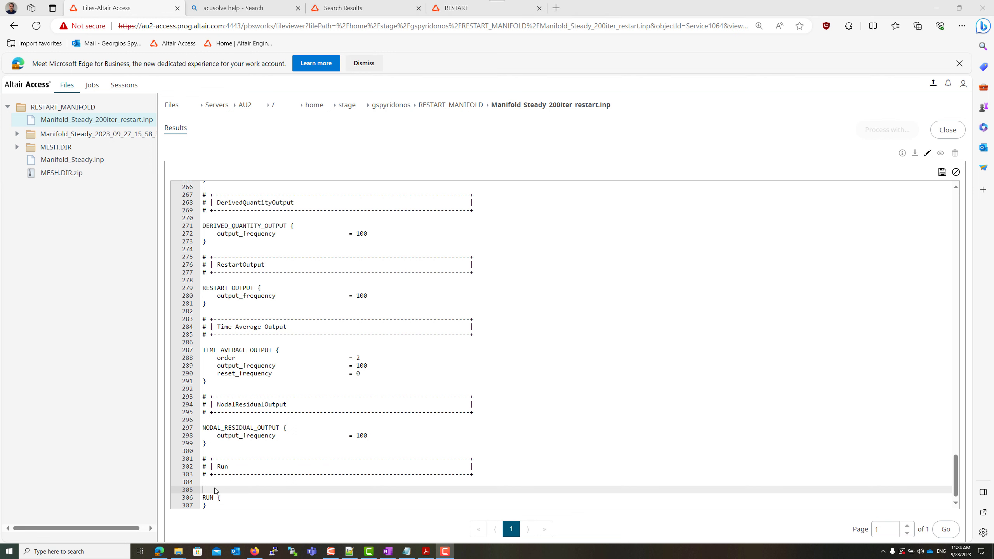
left_click(363, 63)
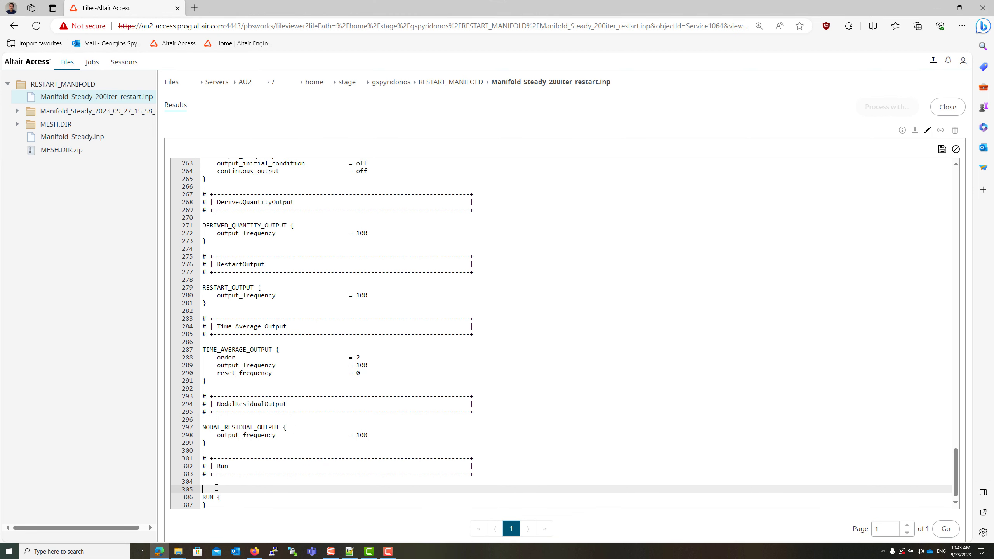
type("RESTART")
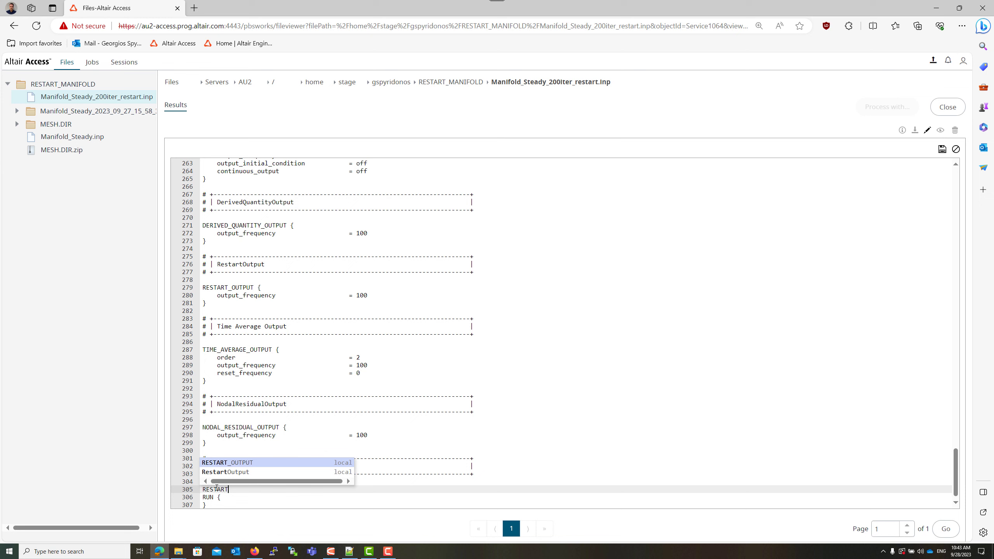
type("{")
key("Return")
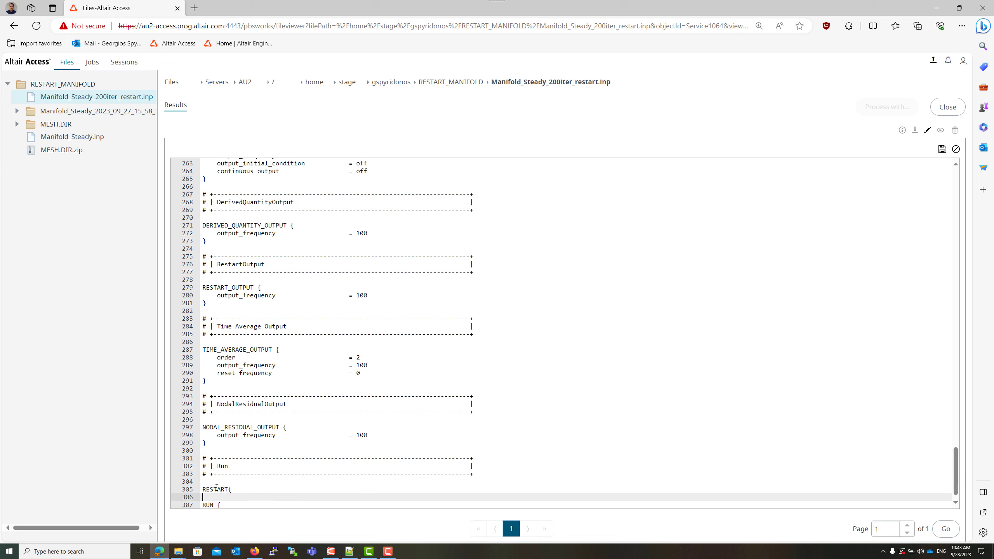
type("}")
key("Return")
key("Up")
key("Left")
key("Return")
Search the web for 'ACUSOLVE HELP' in a new browser tab.
left_click(194, 8)
type("ACUSO")
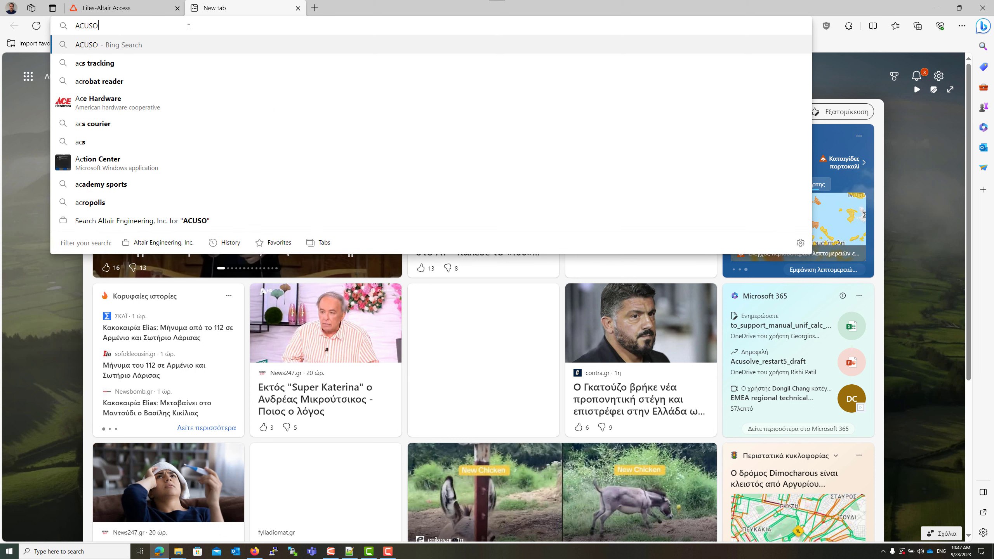
type("LVE HELP")
key("Return")
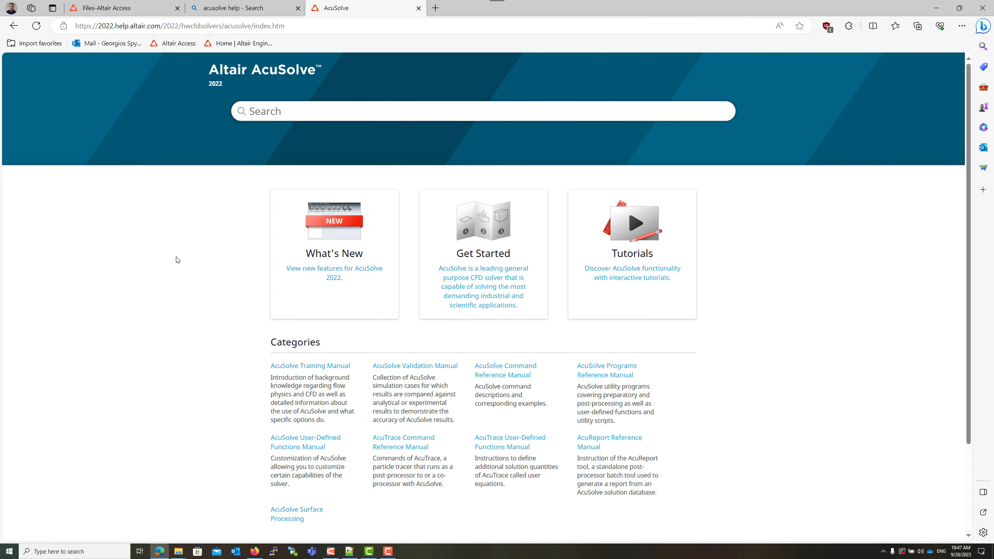
Look up RESTART in the AcuSolve help, read its parameters, then return inside the RESTART block.
left_click(279, 111)
type("RE")
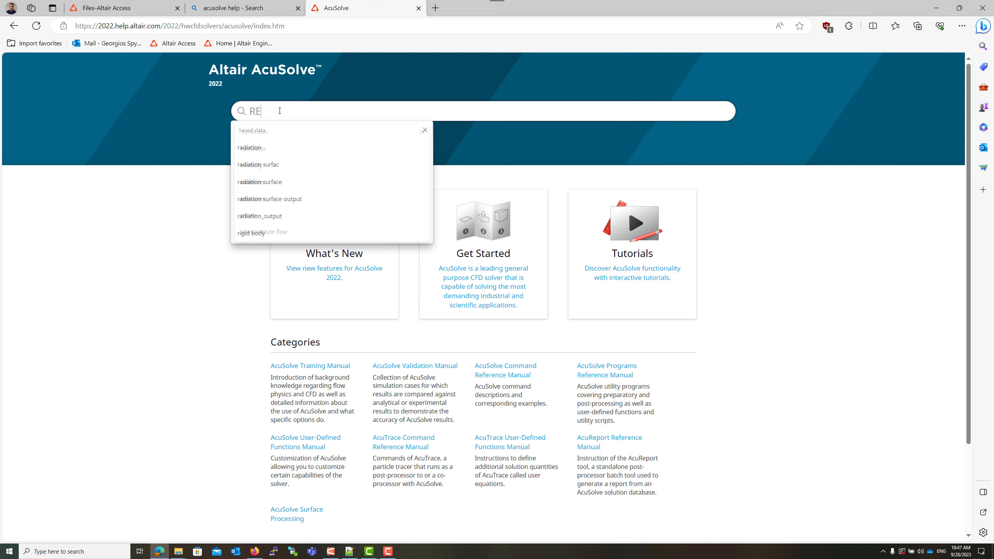
type("START")
key("Return")
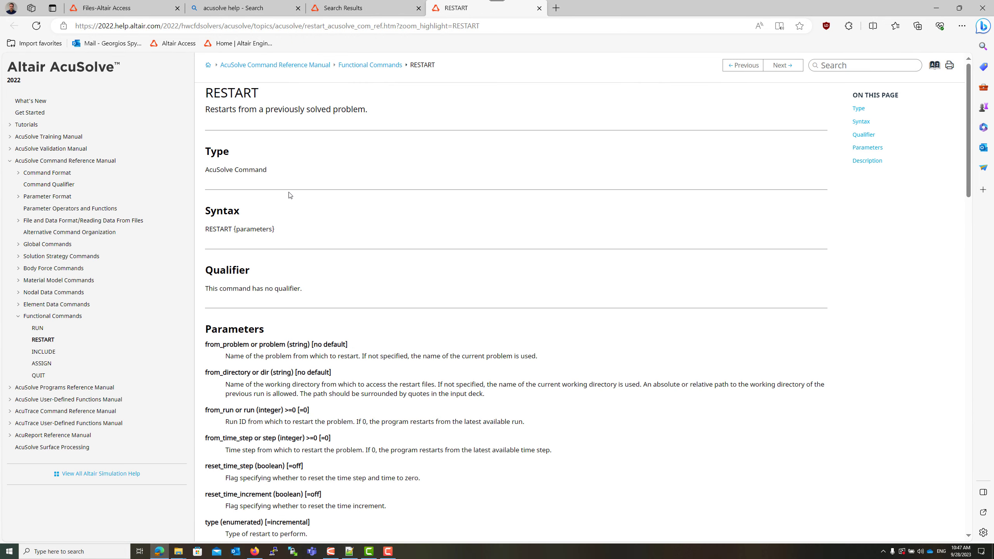
scroll(289, 194, "down", 5)
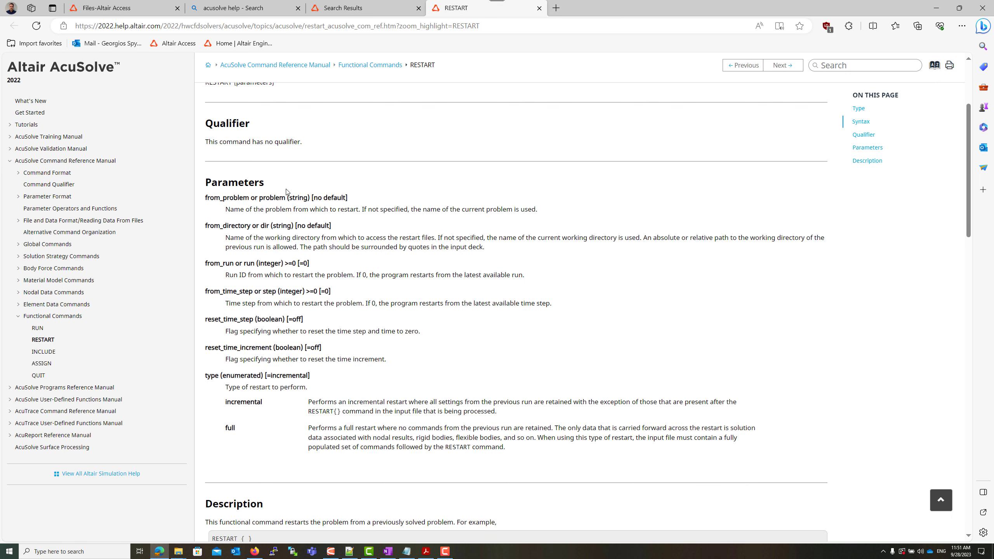
left_click(168, 8)
left_click(204, 466)
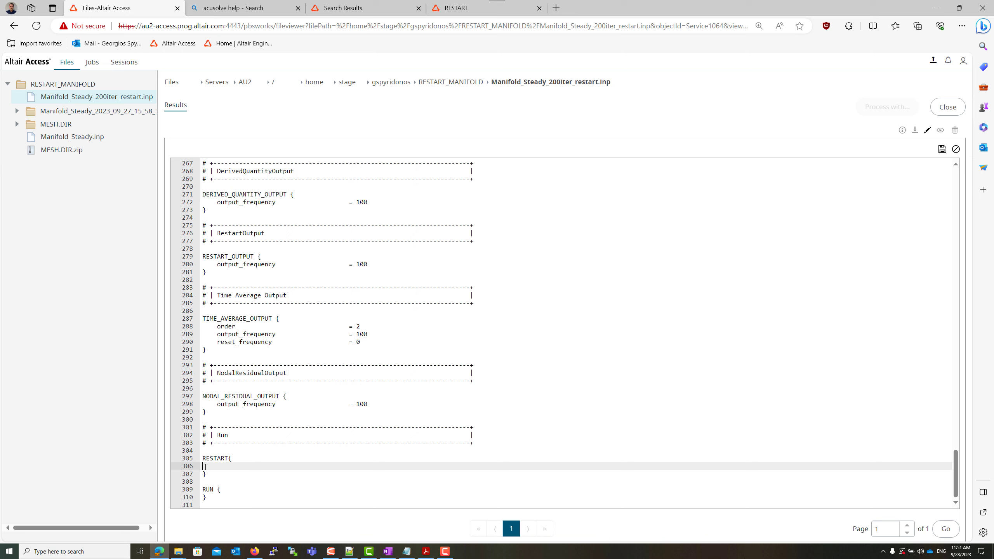
Paste type "full", from_problem and from_directory lines into RESTART, with from_problem set to Manifold_Steady.
type("type = \"full\" from_problem = \"\" from_directory = \"\"")
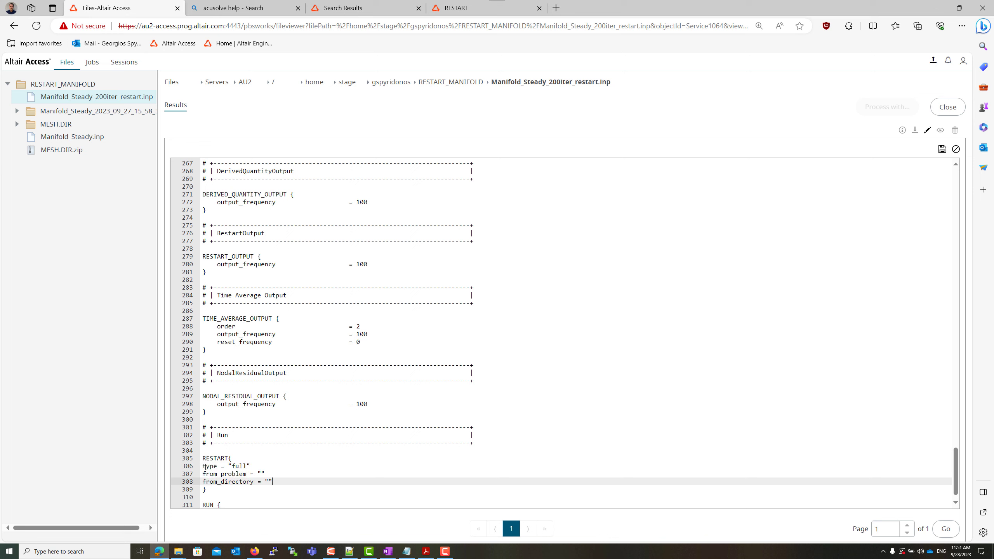
left_click_drag(204, 466, 253, 466)
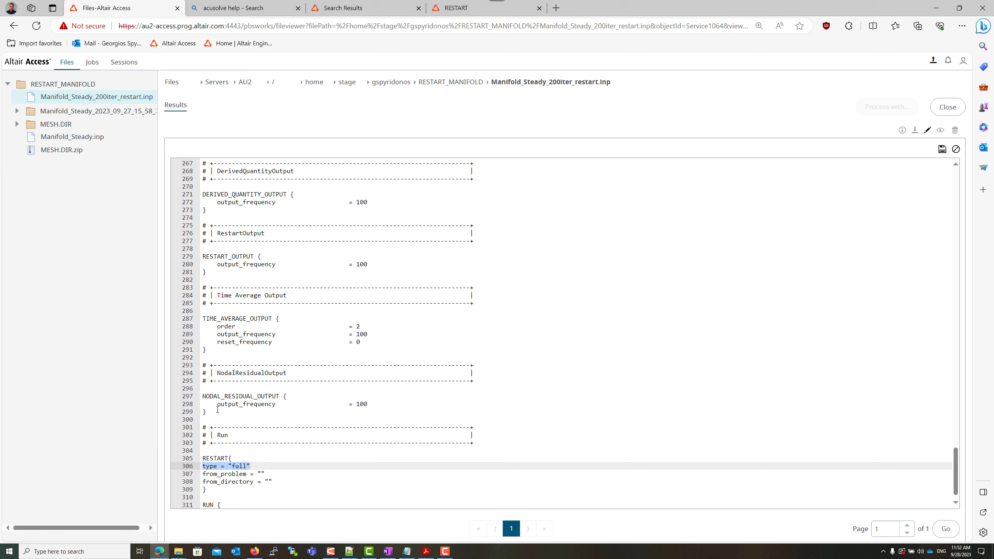
scroll(223, 421, "up", 20)
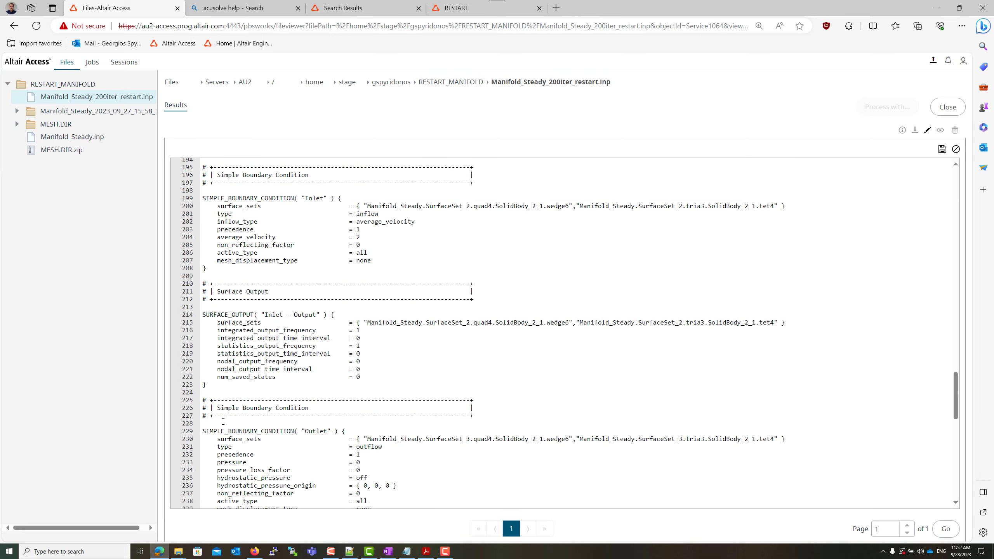
scroll(223, 421, "up", 18)
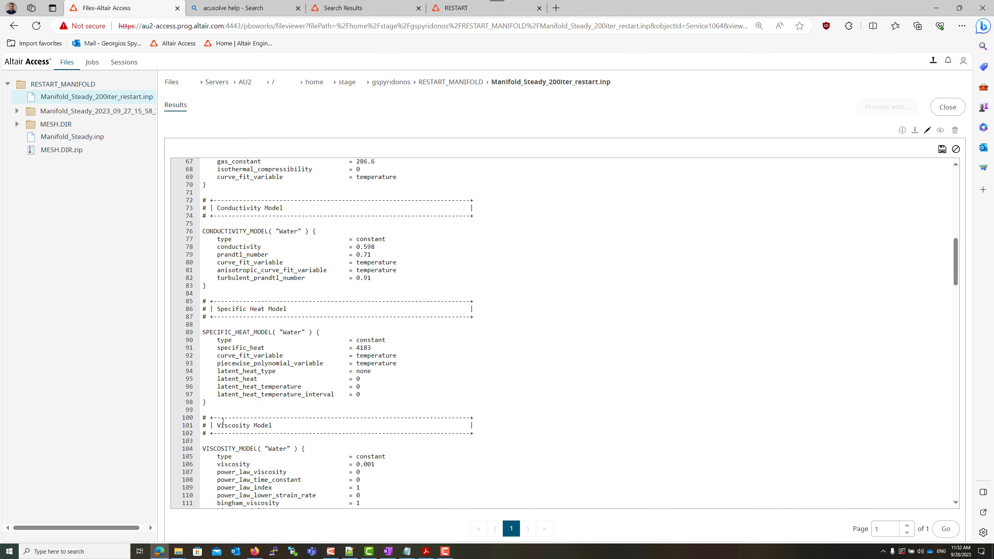
left_click_drag(241, 305, 289, 406)
scroll(295, 446, "down", 20)
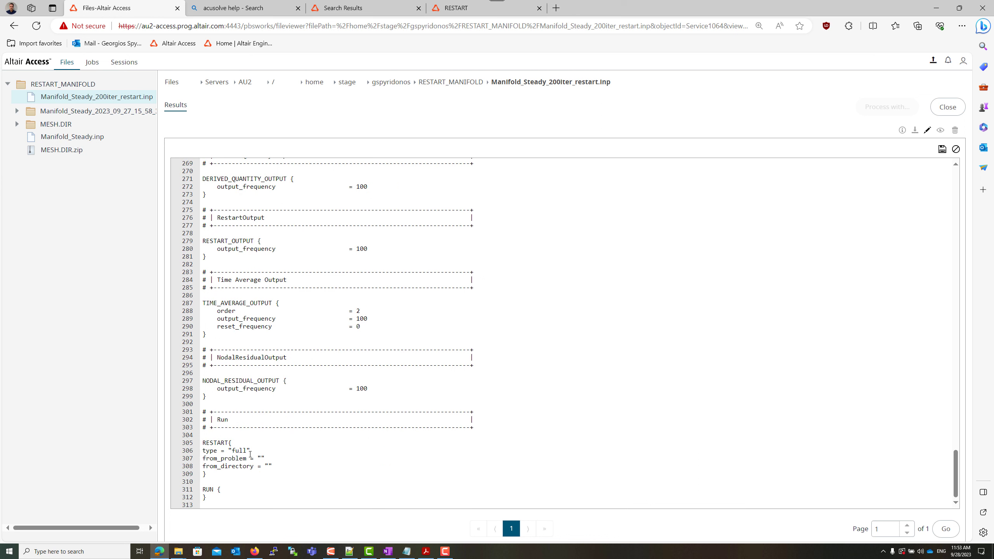
left_click(260, 458)
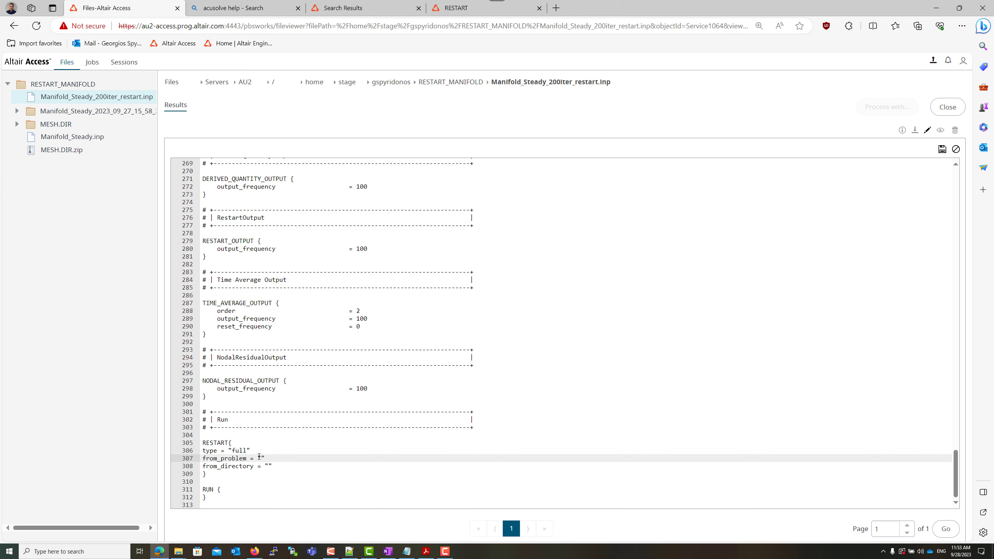
type("Manifold_Steady")
key("Return")
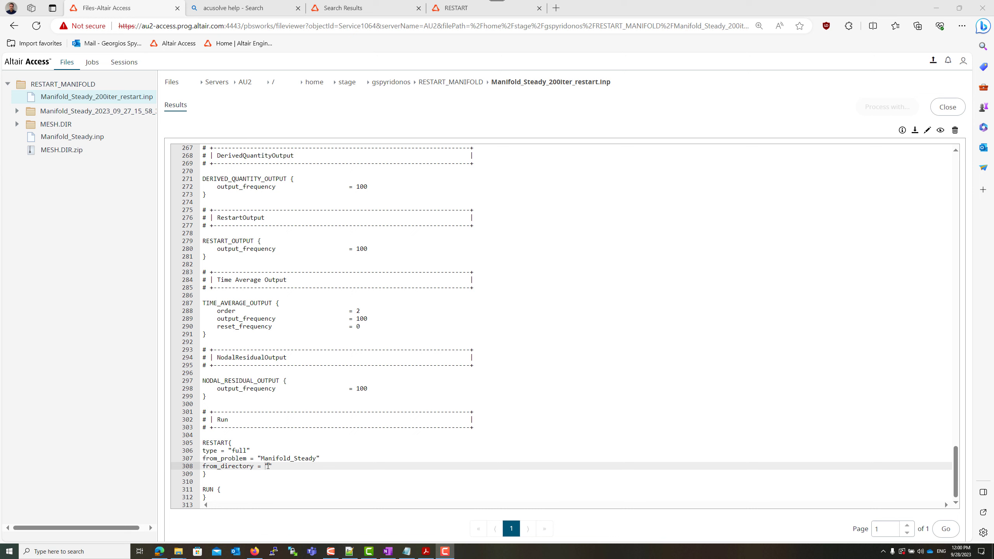
Copy the path of ACUSIM.DIR in the Manifold_Steady_2023_09_27_15_58_34 run folder.
left_click(948, 107)
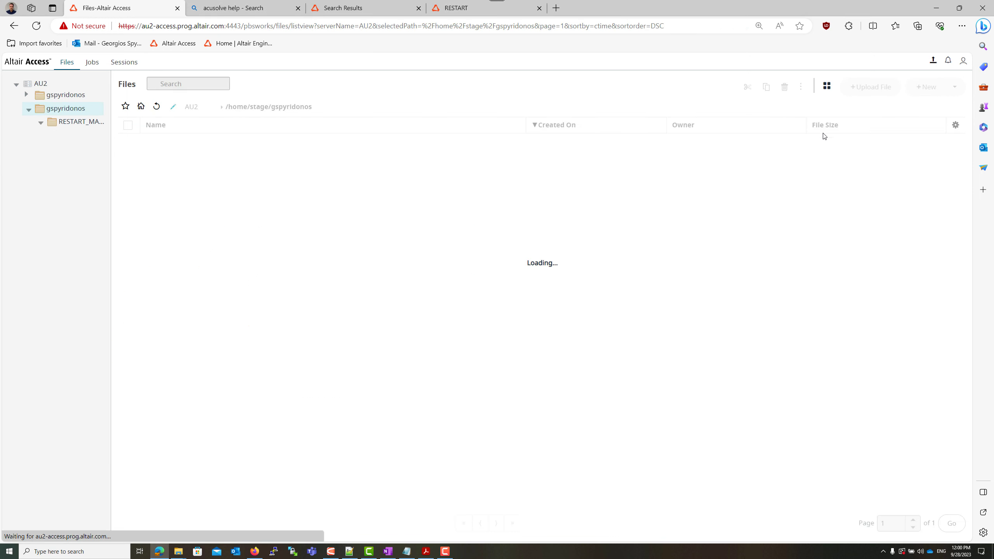
double_click(211, 141)
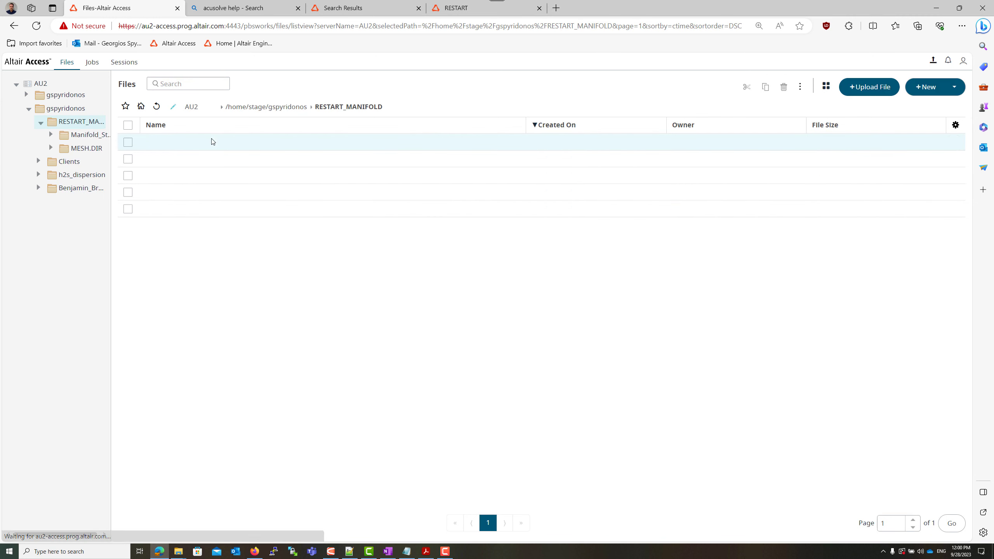
double_click(212, 142)
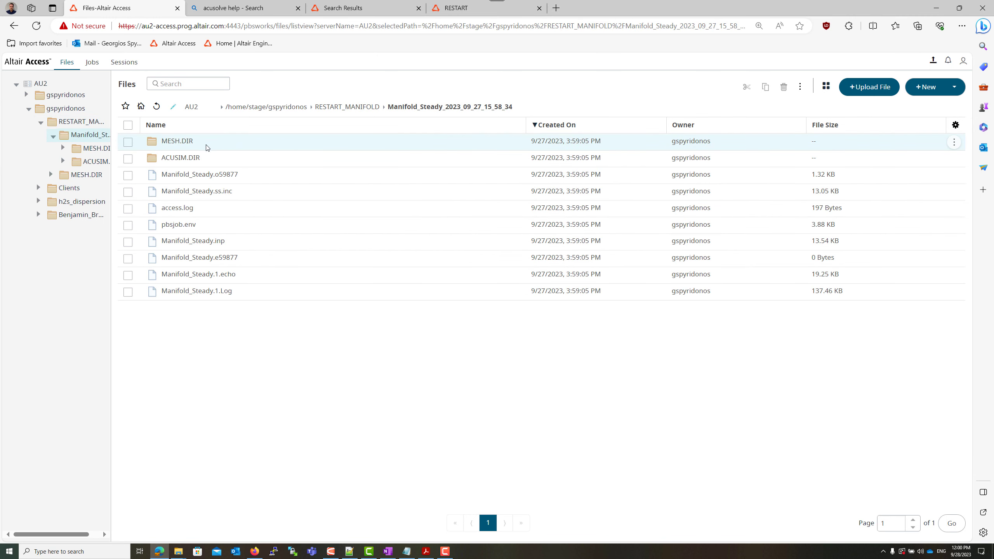
left_click(191, 158)
double_click(191, 158)
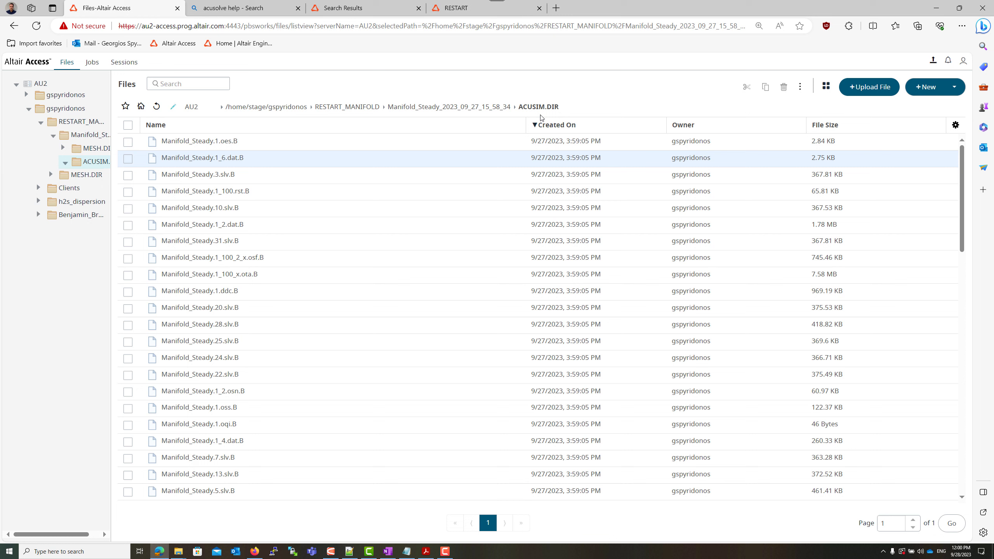
left_click(570, 109)
key("ctrl+c")
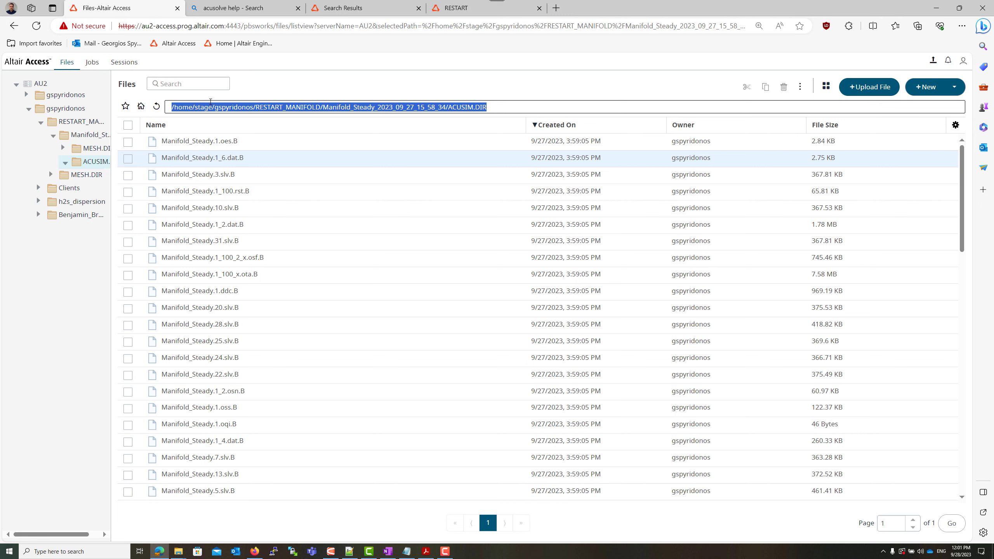
left_click(129, 87)
left_click(337, 108)
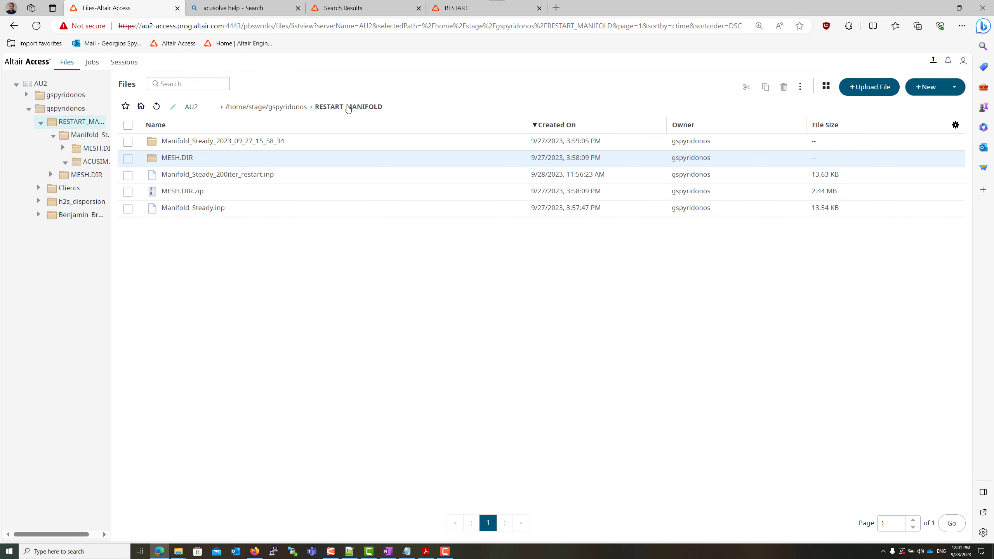
Paste that path as from_directory in Manifold_Steady_200iter_restart.inp, save, and close the file.
left_click(238, 176)
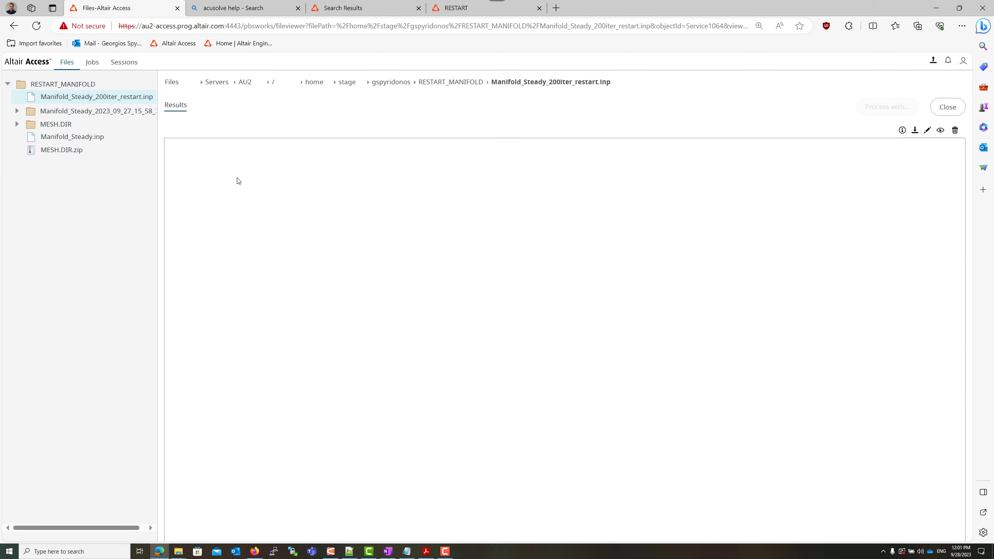
scroll(362, 368, "down", 20)
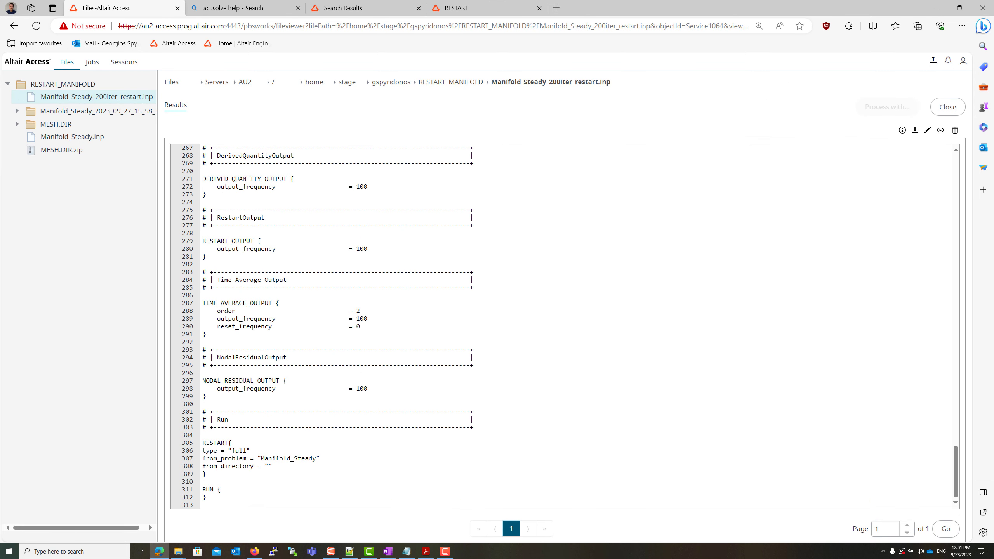
left_click(927, 130)
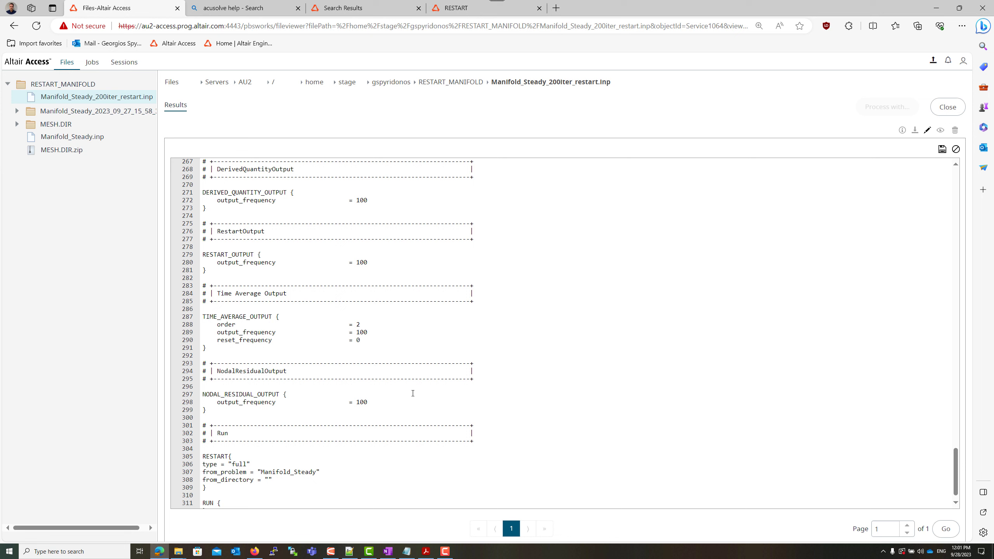
left_click(270, 480)
key("ctrl+v")
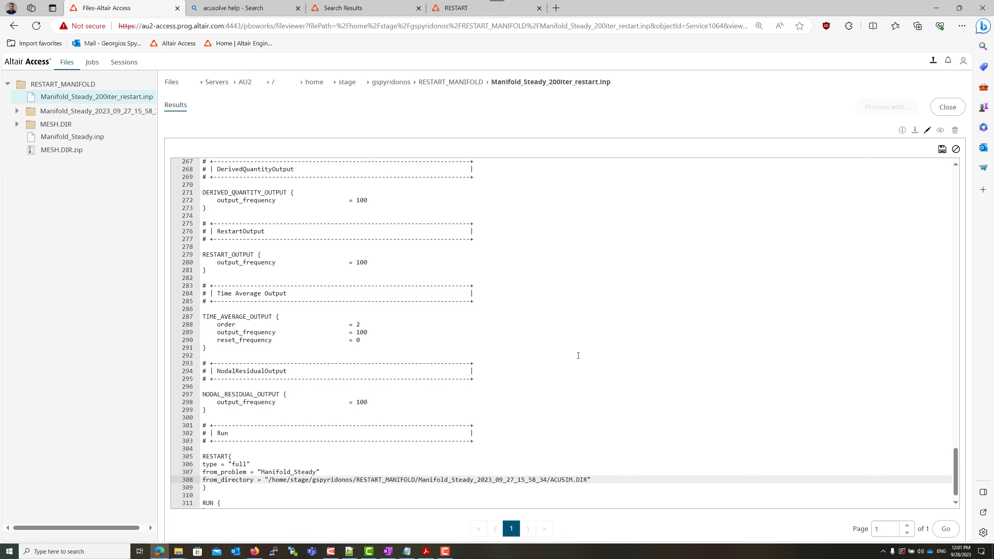
left_click(942, 150)
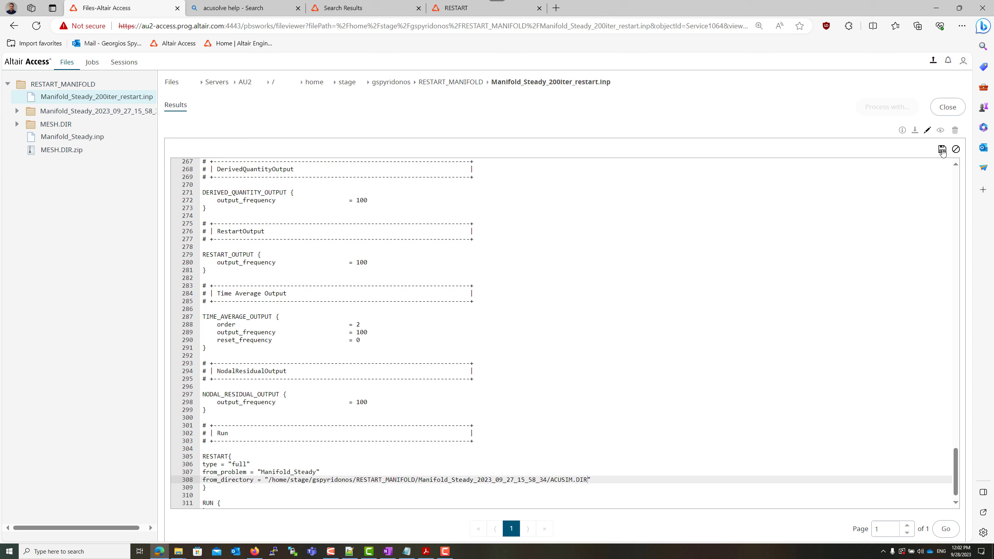
left_click(947, 113)
left_click(95, 67)
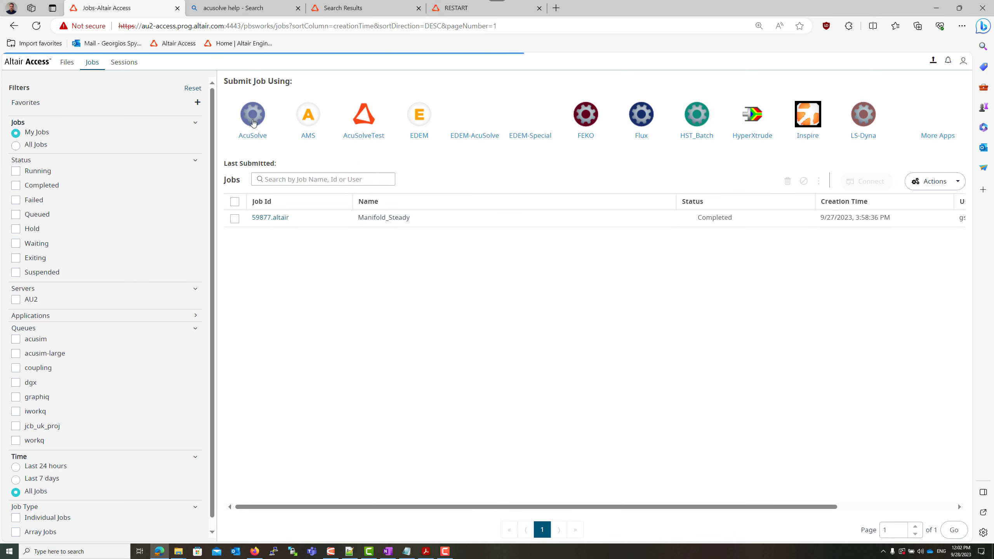
Start an AcuSolve job with Manifold_Steady_200iter_restart.inp as input and MESH.DIR.zip as additional input.
left_click(252, 118)
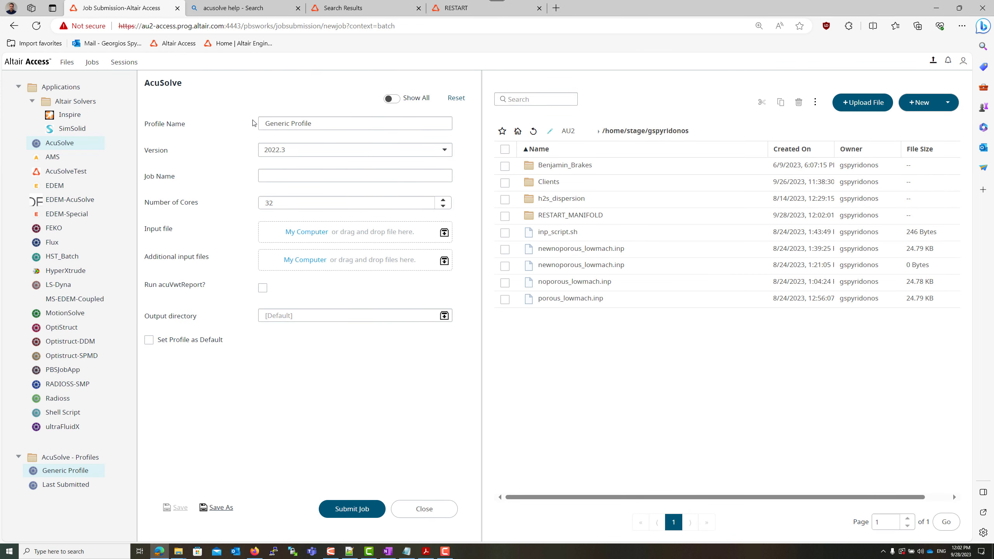
double_click(559, 215)
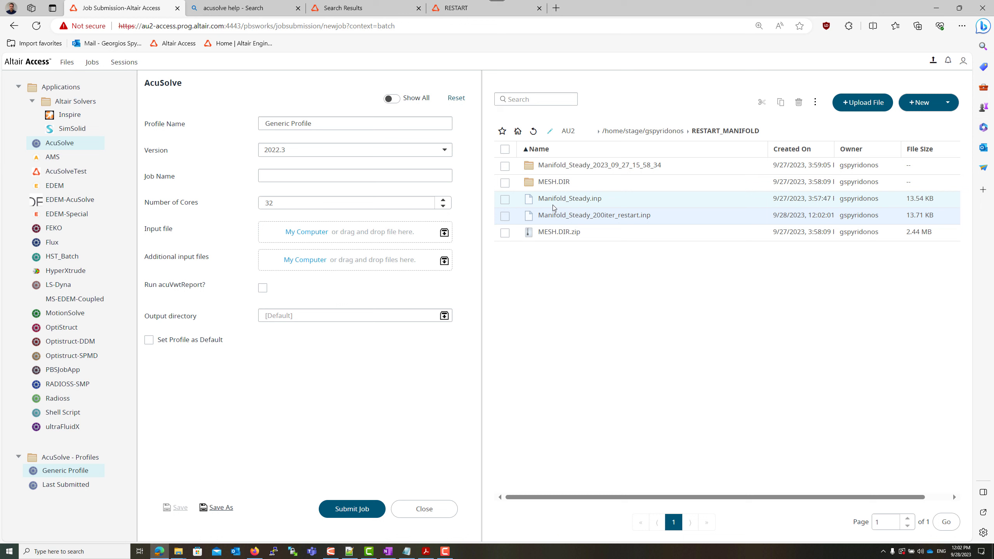
left_click_drag(553, 216, 303, 234)
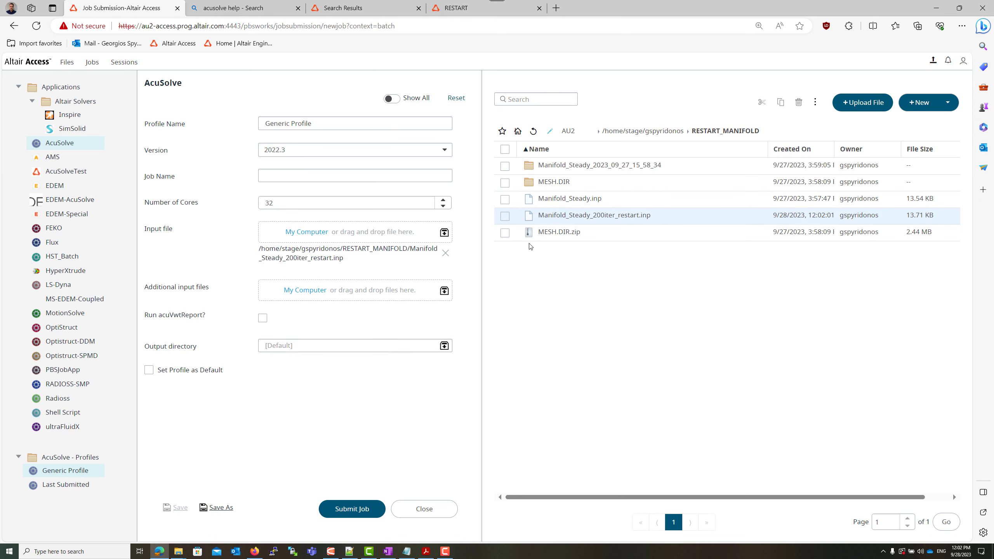
left_click_drag(561, 233, 338, 292)
Name the job Manifold_Steady_200iter_restart and submit it.
left_click(277, 177)
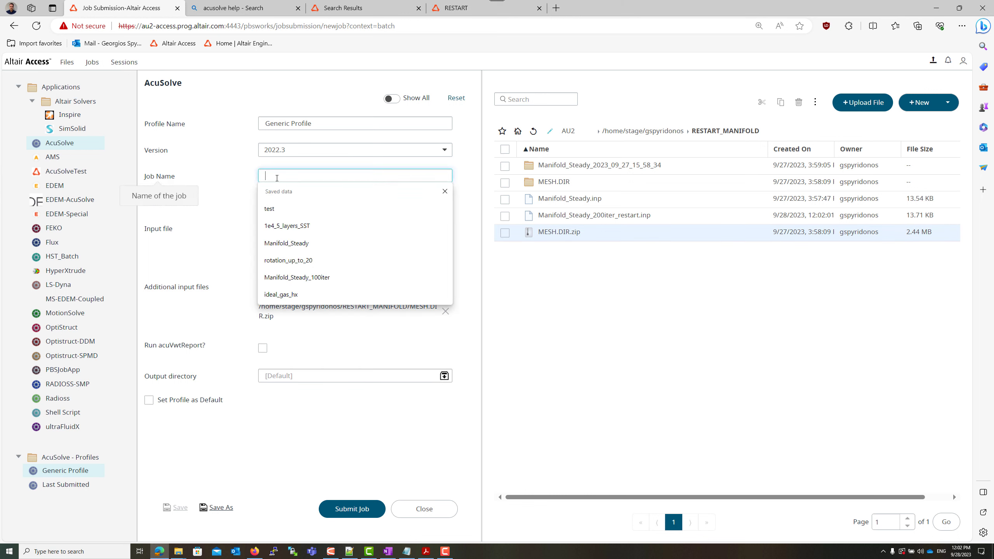
type("Man")
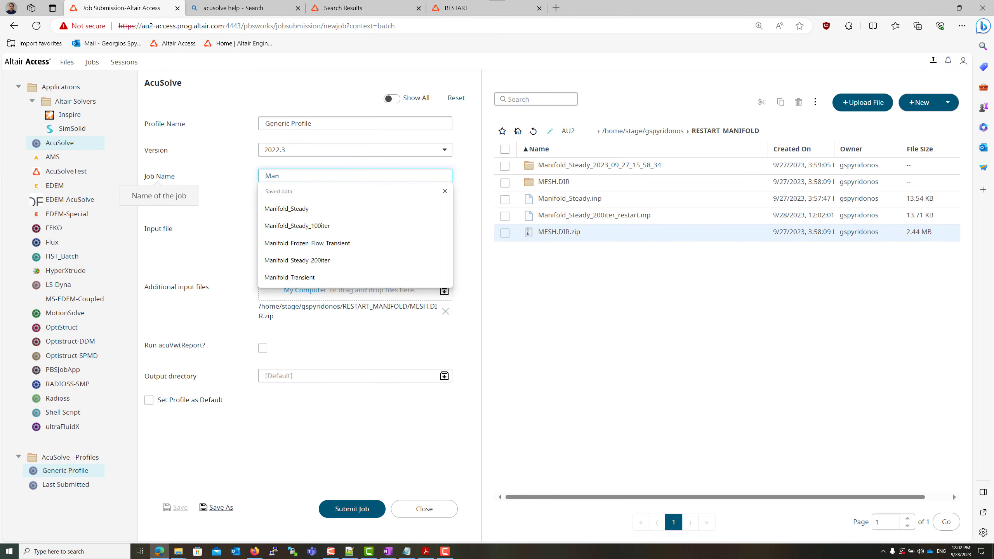
type("ifold_Steady_2")
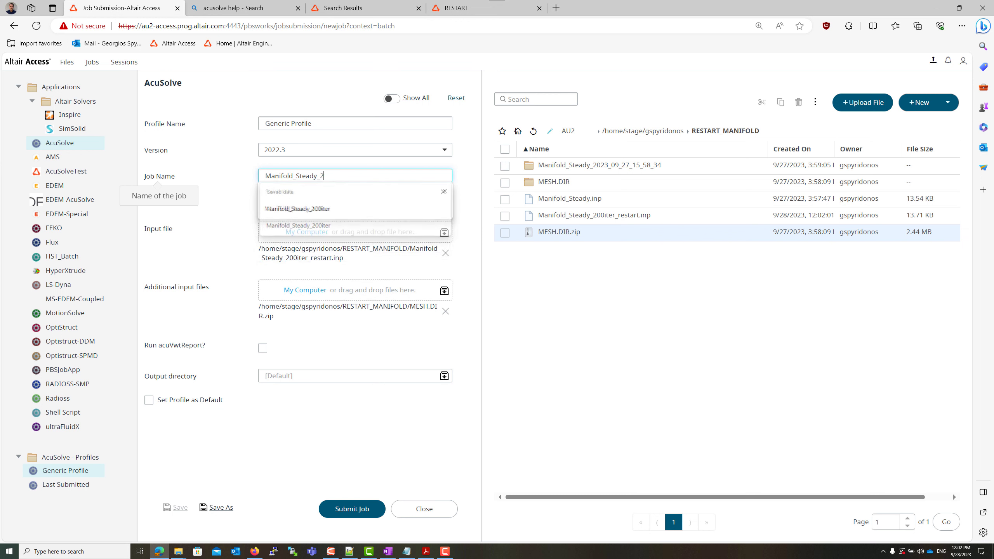
type("00iter_rsta")
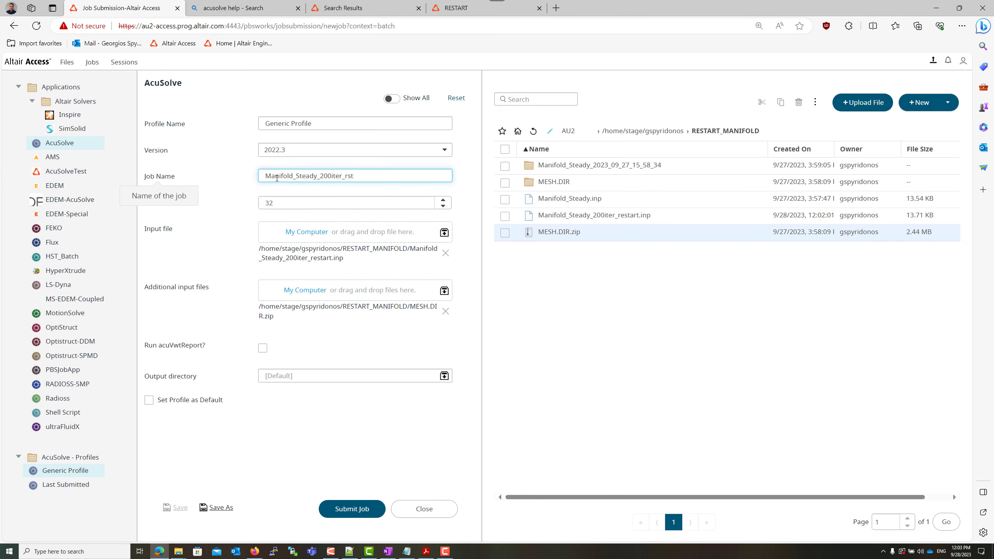
key("BackSpace")
type("est")
key("BackSpace")
type("tart")
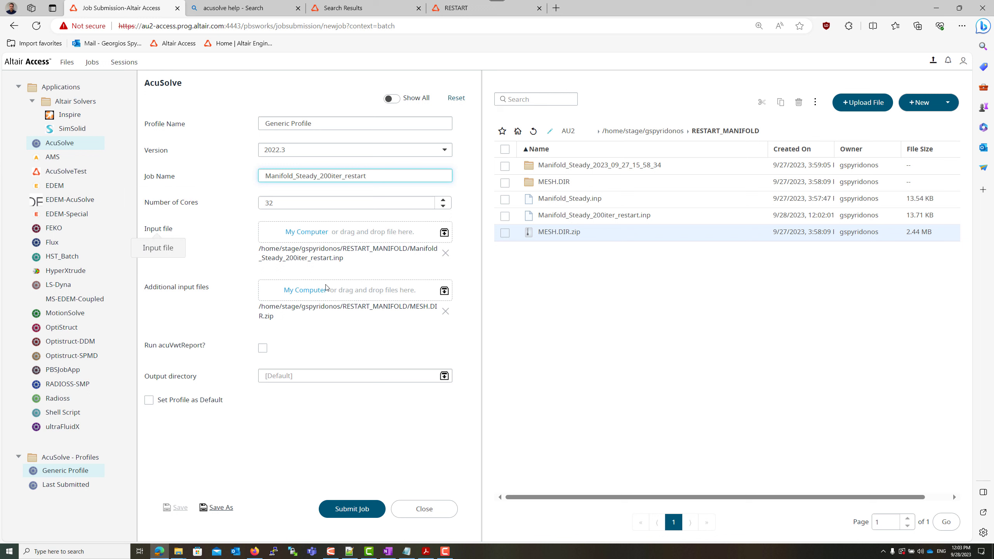
left_click(337, 509)
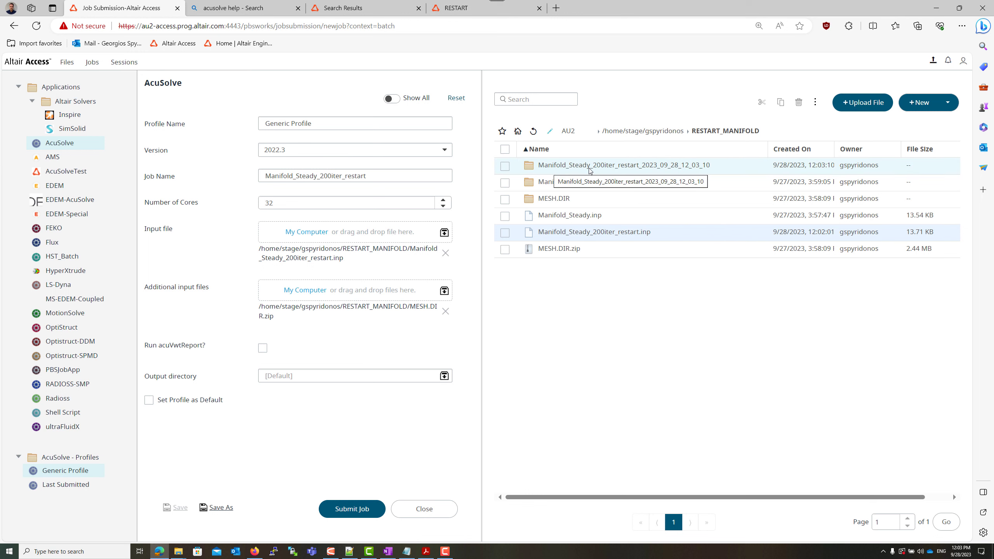
Open the Manifold_Steady_200iter_restart.1.Log output file from the restart job's details.
left_click(90, 62)
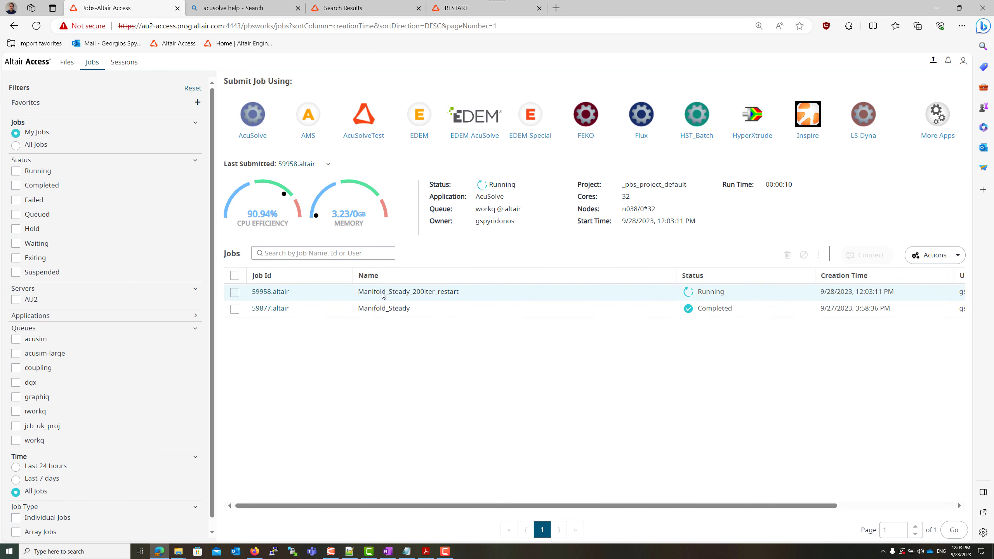
double_click(382, 293)
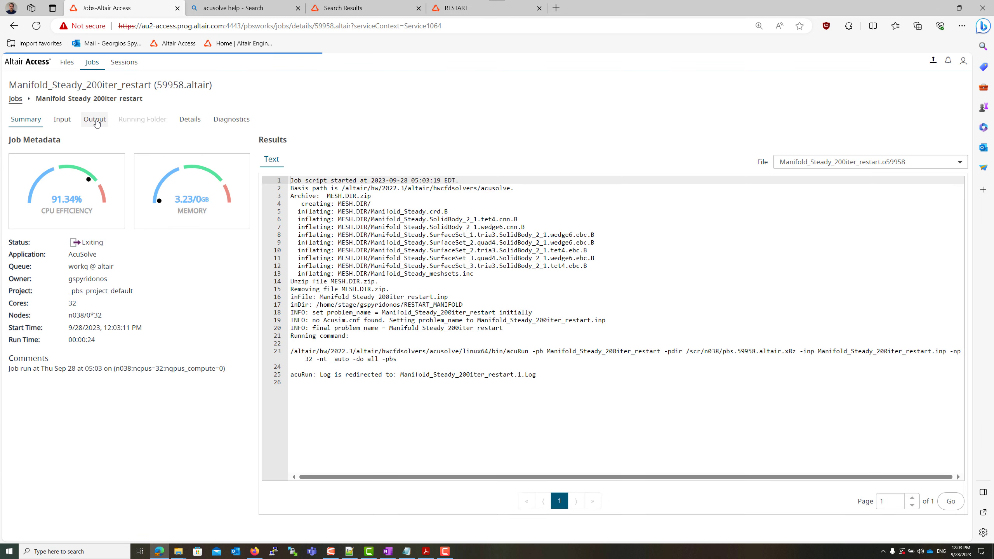
left_click(95, 119)
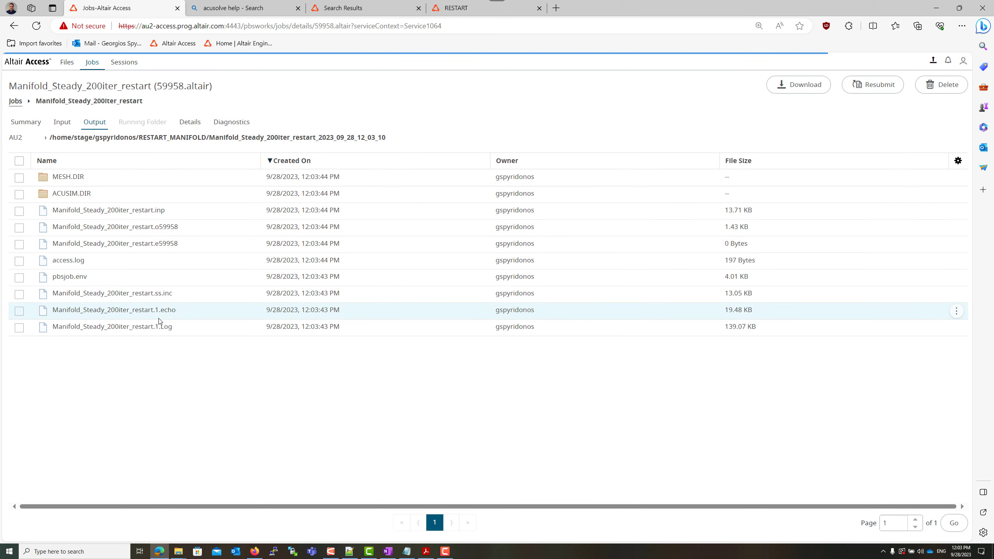
left_click(146, 326)
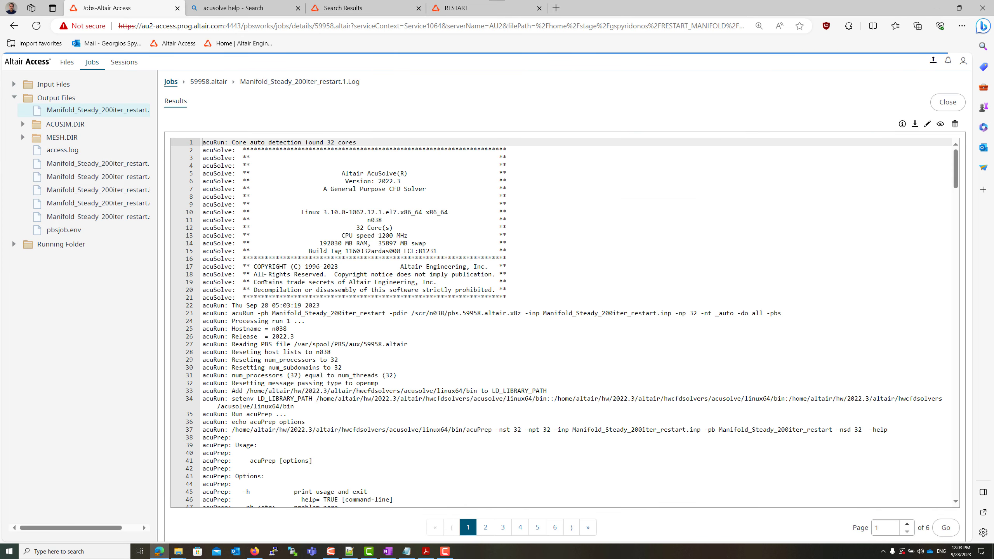
Highlight the log's RESTART line showing the run restarting from Step 100.
scroll(306, 338, "down", 10)
scroll(306, 339, "down", 15)
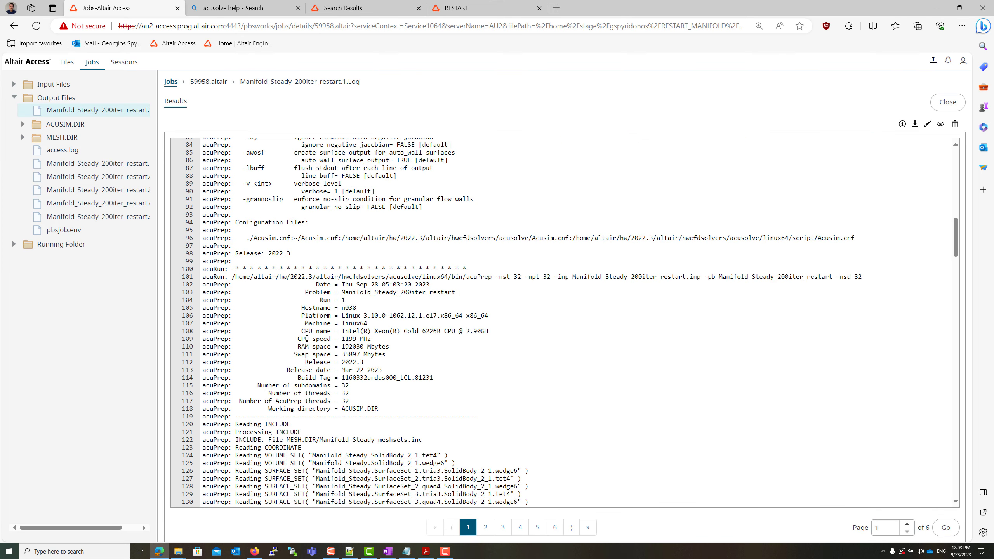
scroll(307, 338, "down", 3)
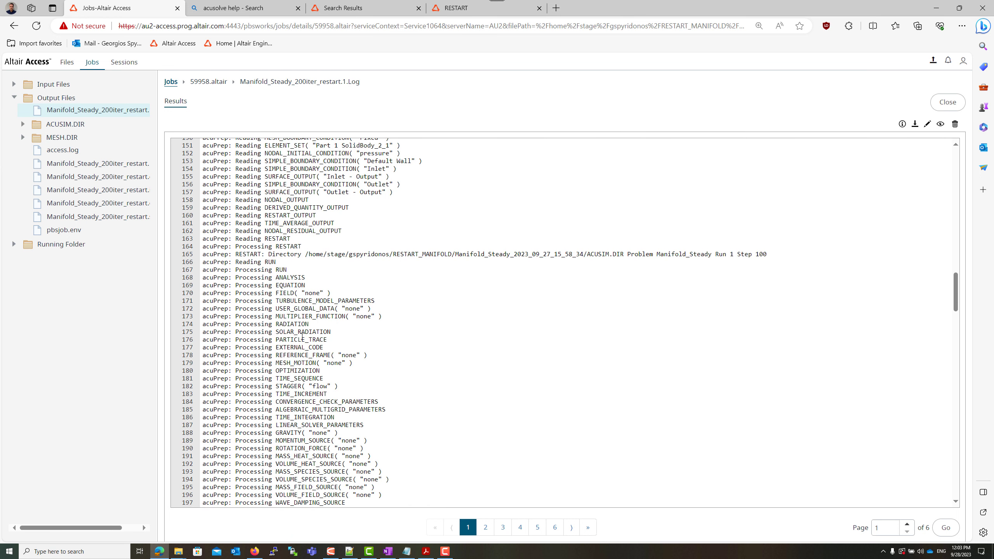
left_click_drag(235, 254, 369, 256)
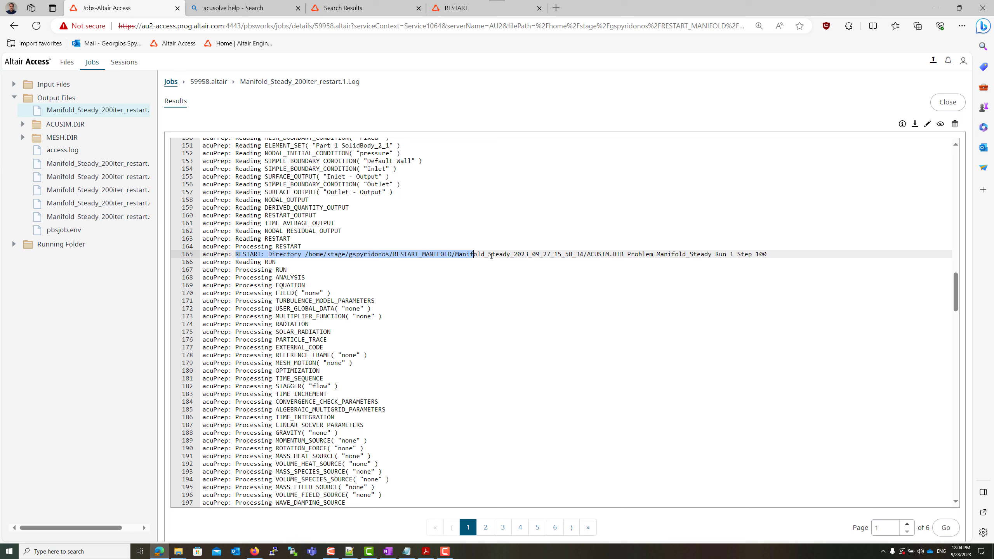
left_click_drag(491, 255, 768, 255)
left_click(735, 253)
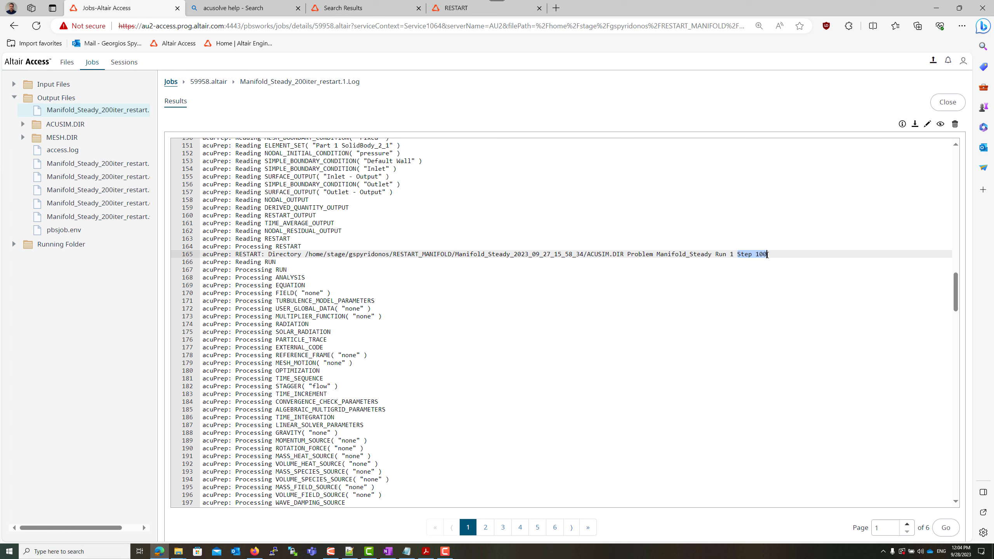
On page 2 of the log, highlight the 'Time-Step= 101' and '102' entries.
scroll(382, 309, "down", 6)
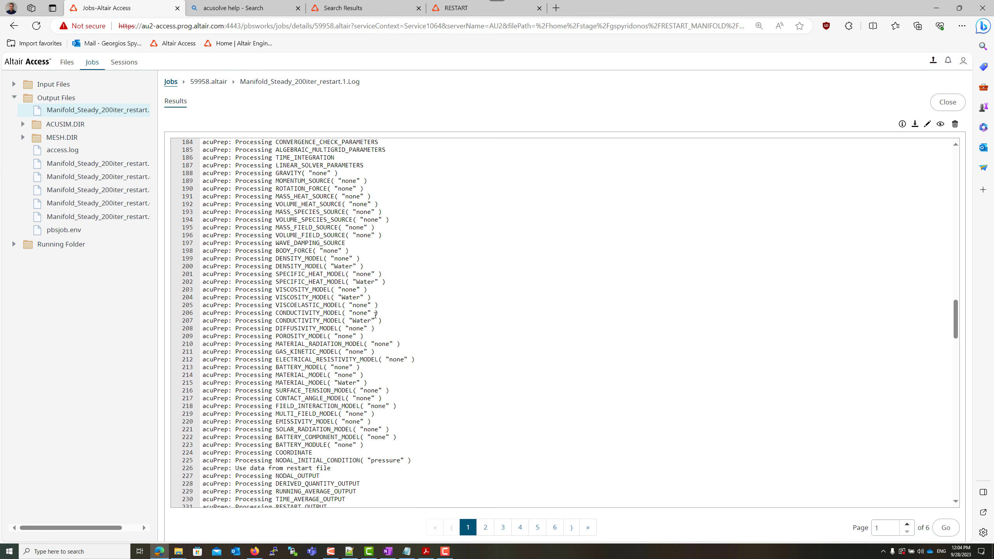
scroll(375, 314, "down", 19)
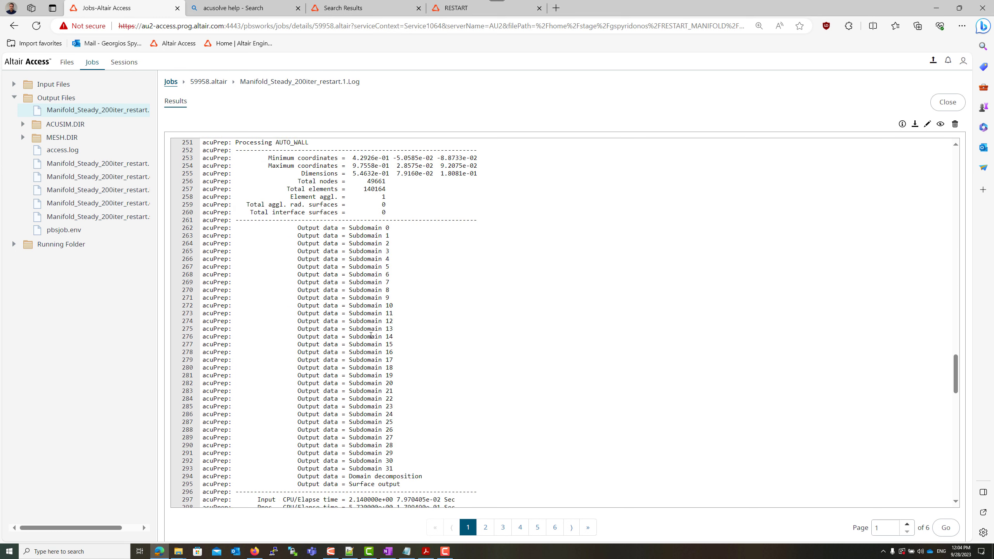
scroll(370, 335, "down", 20)
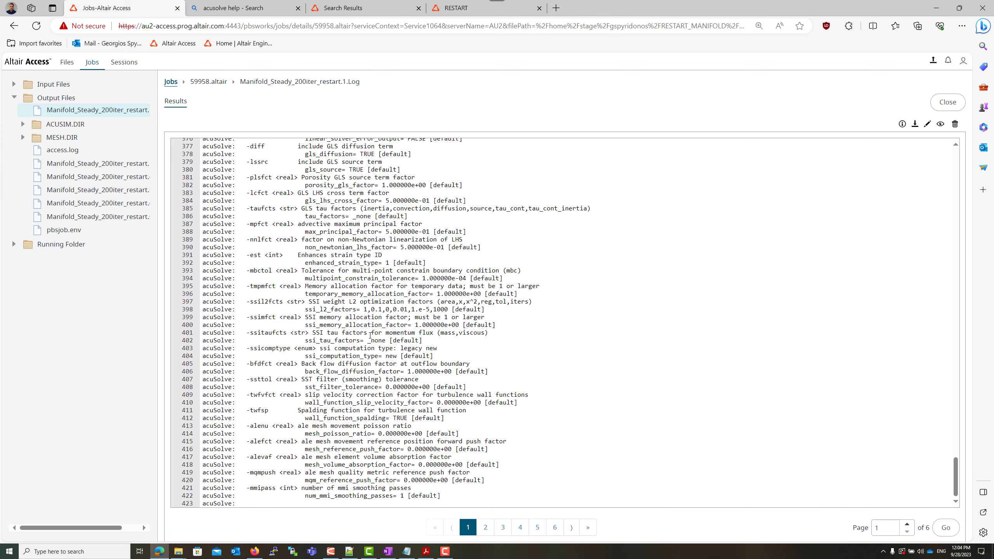
left_click(486, 527)
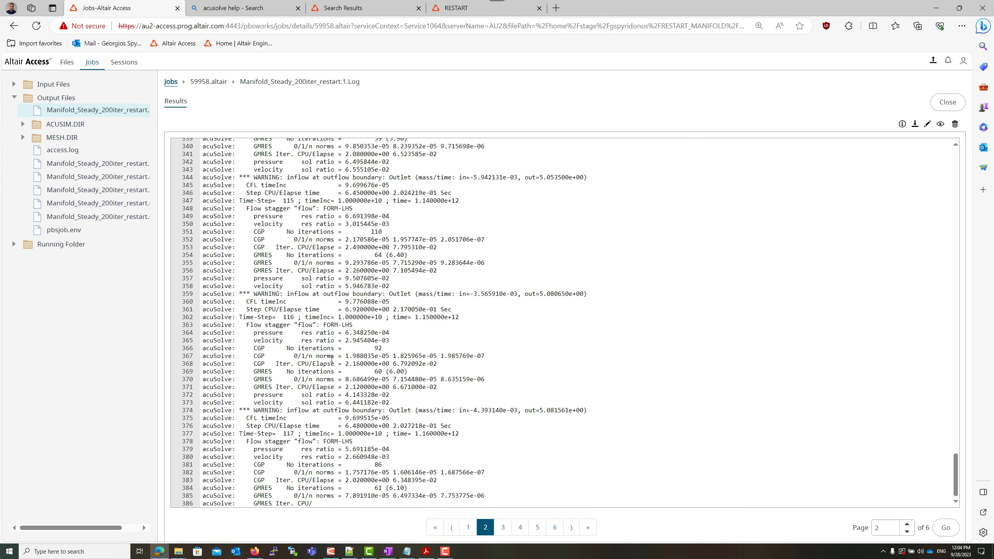
scroll(329, 348, "up", 20)
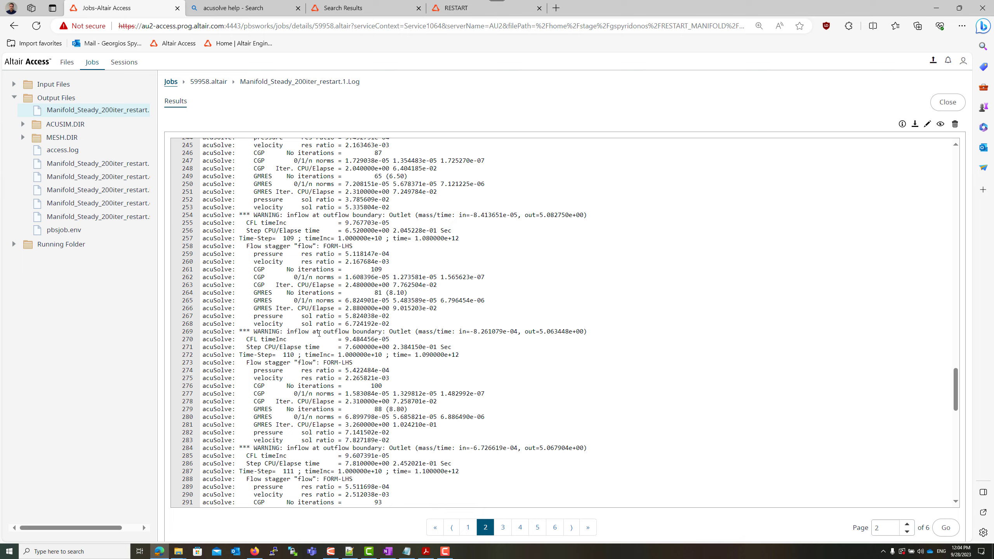
scroll(318, 333, "up", 20)
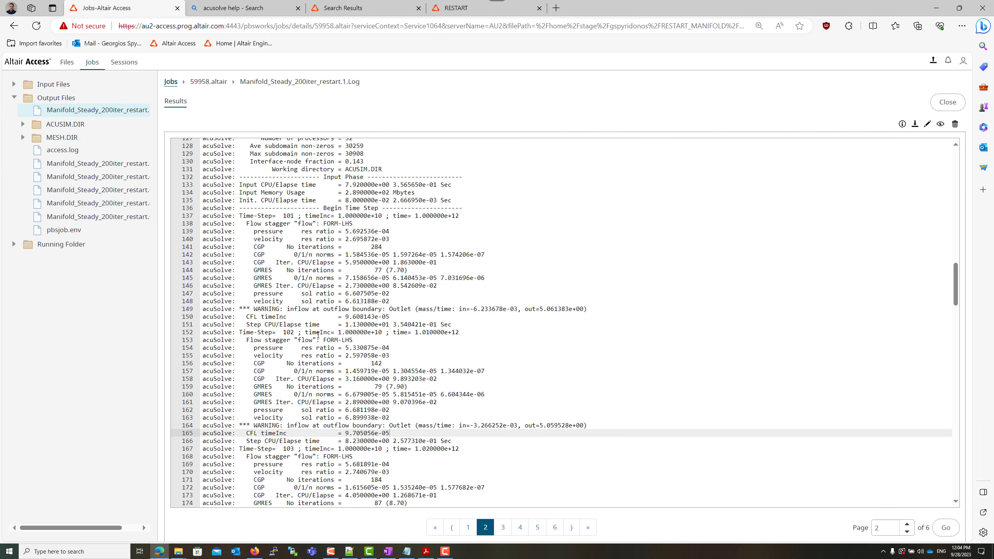
scroll(300, 368, "down", 2)
left_click_drag(239, 345, 298, 346)
scroll(289, 340, "down", 4)
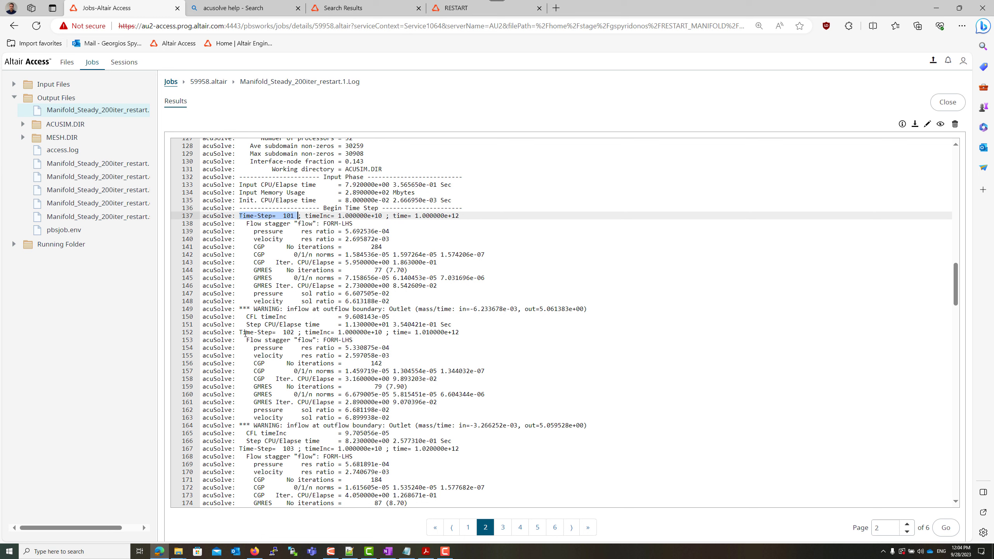
left_click_drag(240, 333, 299, 333)
scroll(290, 345, "down", 10)
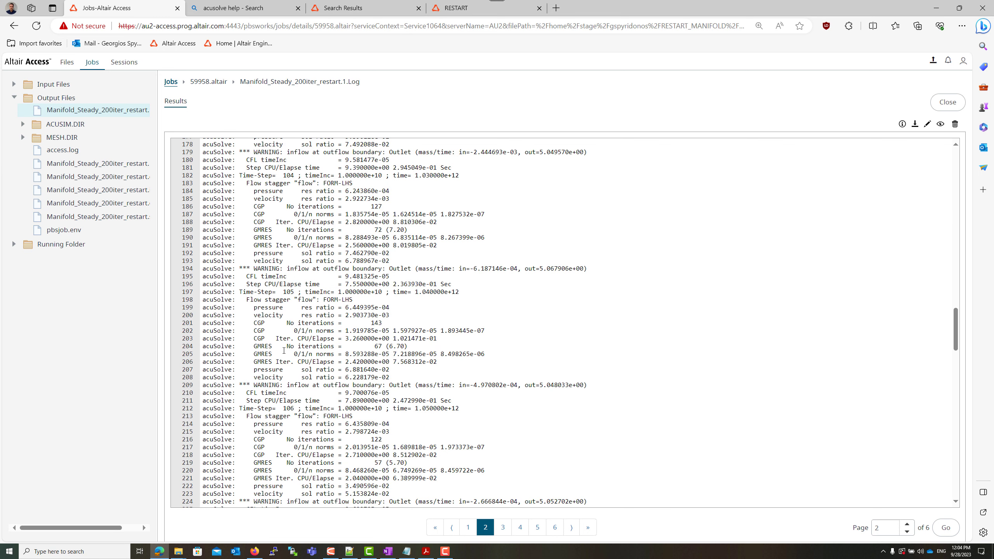
scroll(285, 350, "down", 5)
On the last page (6 of 6), highlight the final 'Time-Step= 200' entry.
left_click(554, 527)
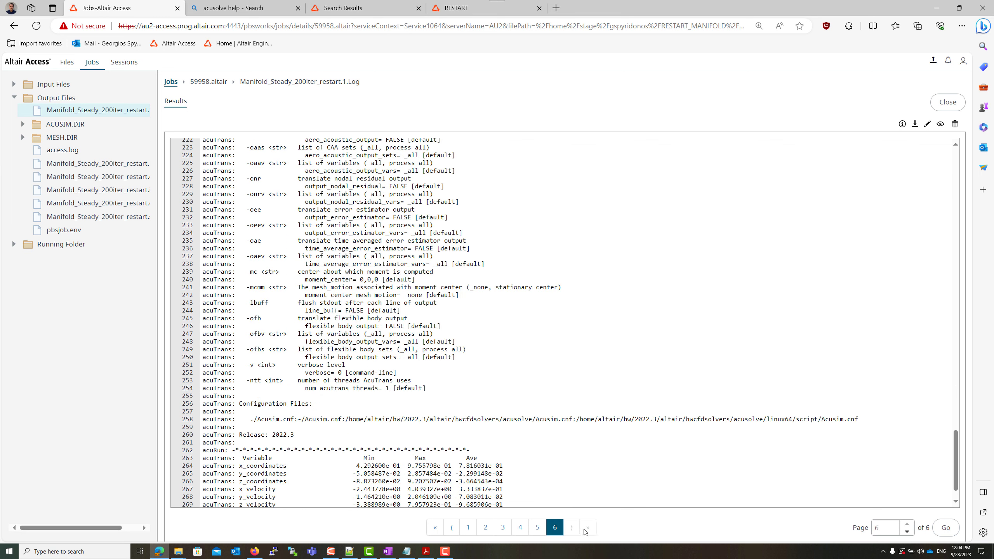
scroll(378, 422, "up", 20)
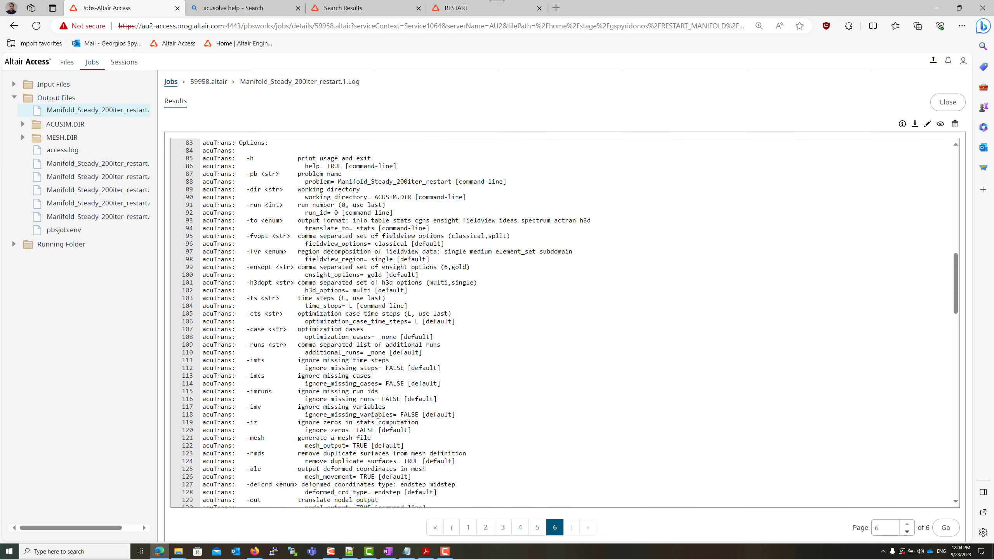
scroll(351, 340, "up", 10)
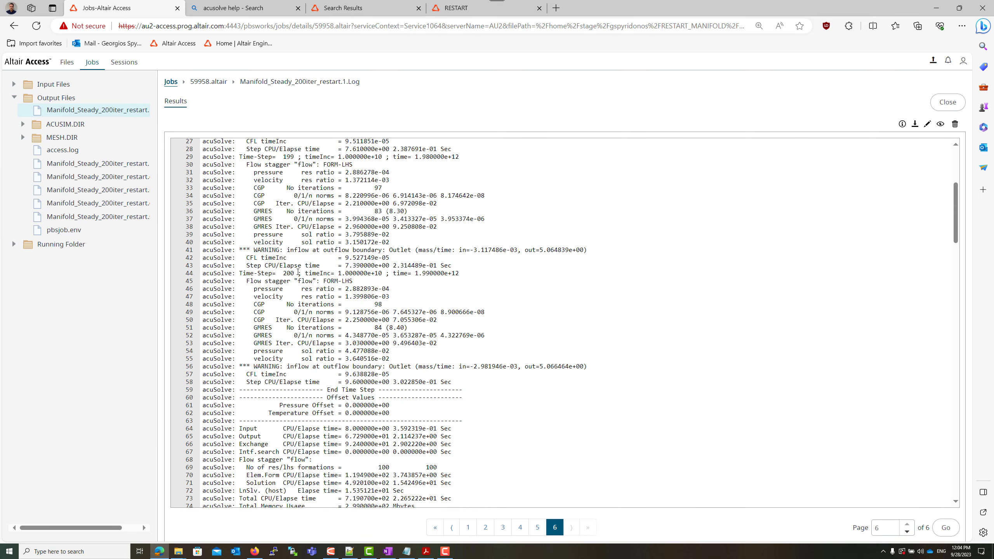
left_click_drag(296, 273, 235, 273)
left_click_drag(235, 273, 232, 273)
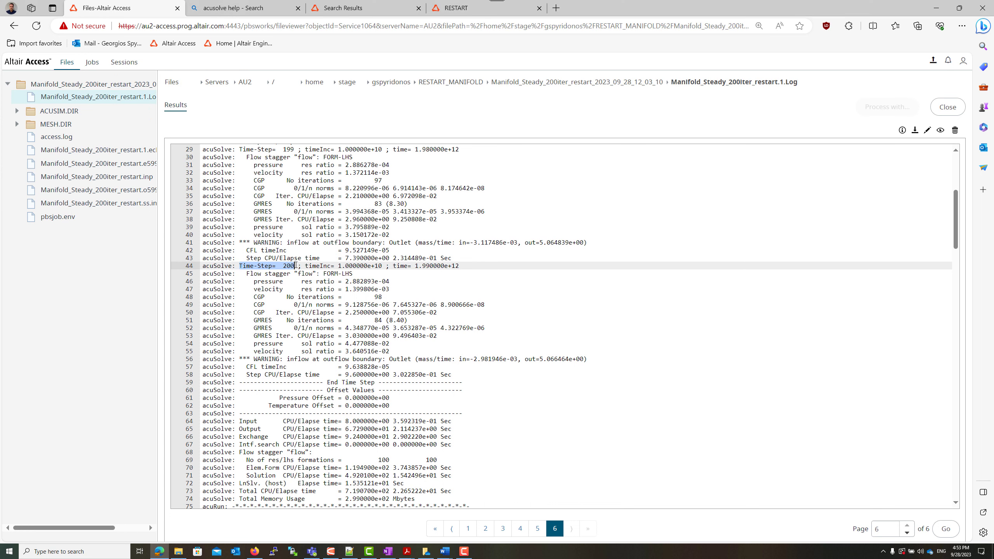
Switch from Altair Access back to the meshed manifold model in HyperWorks CFD.
left_click(331, 552)
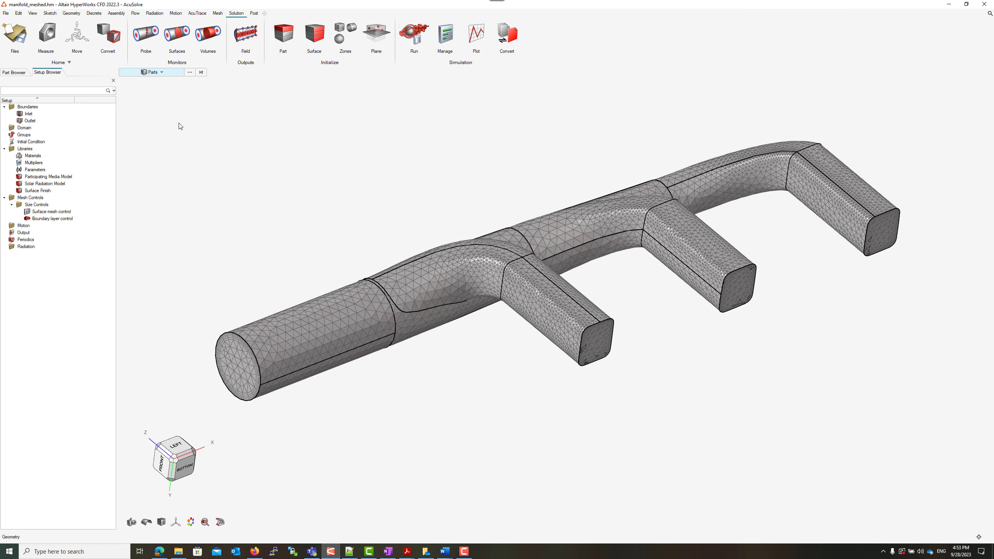
Set Physics to Transient time marching, Laminar, heat transfer on, and deactivate the Flow equation.
left_click(135, 13)
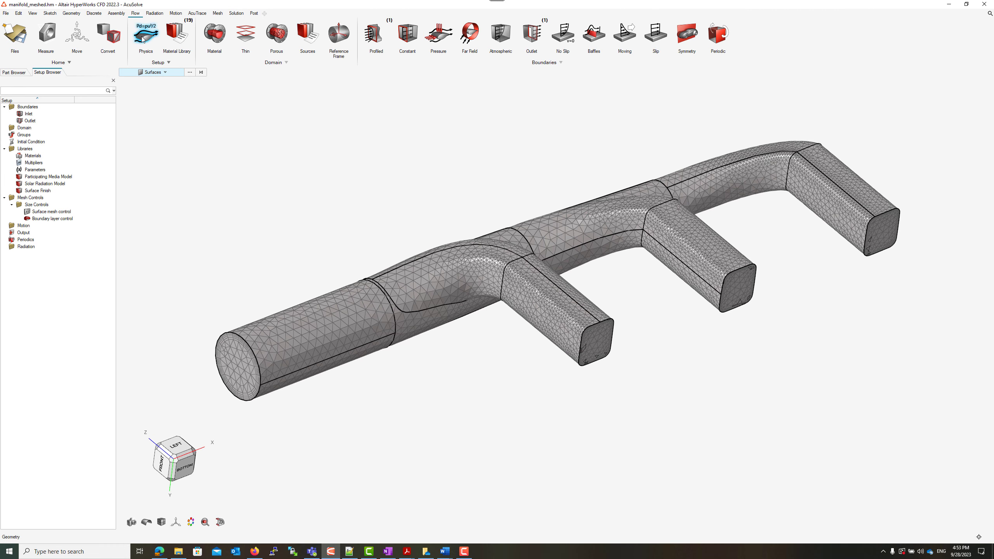
left_click(142, 28)
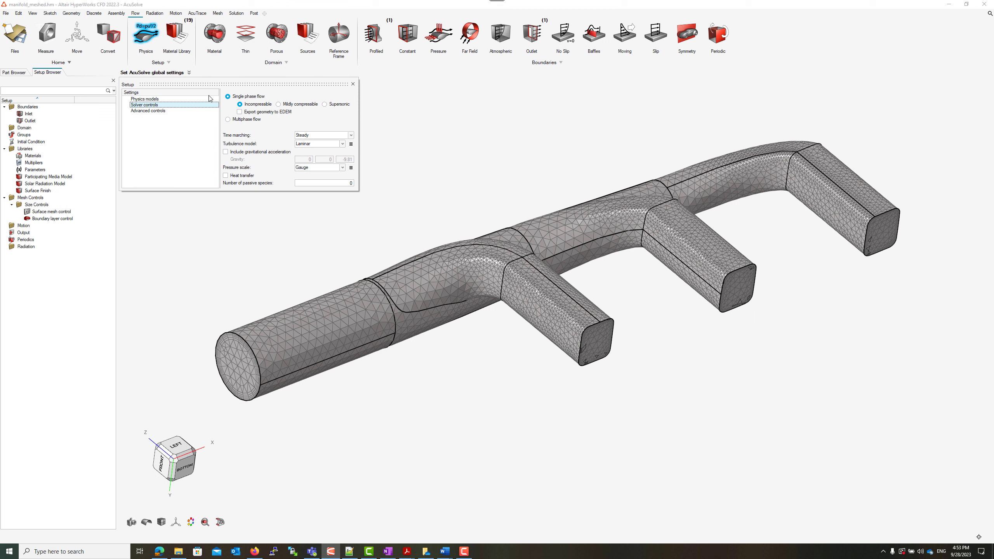
left_click(305, 135)
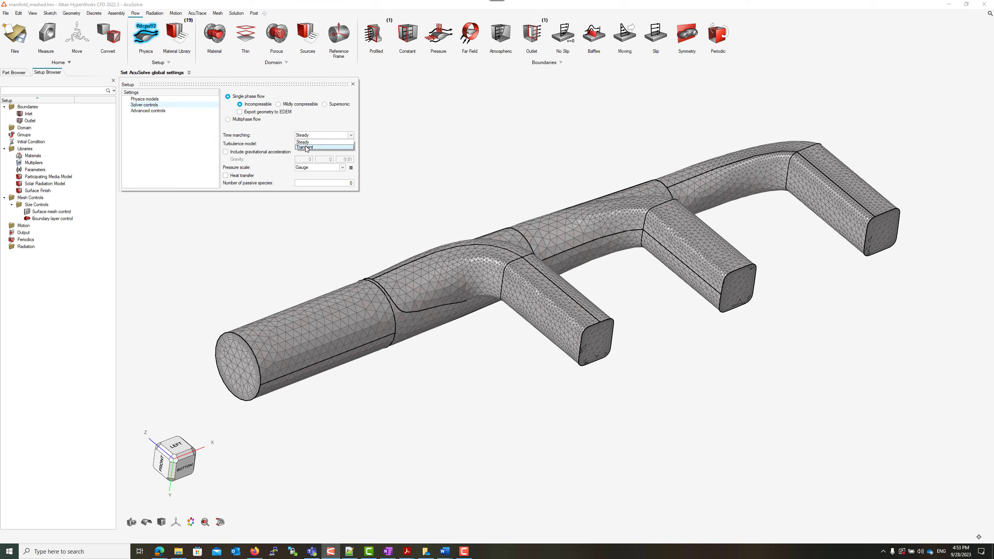
left_click(305, 147)
left_click(318, 159)
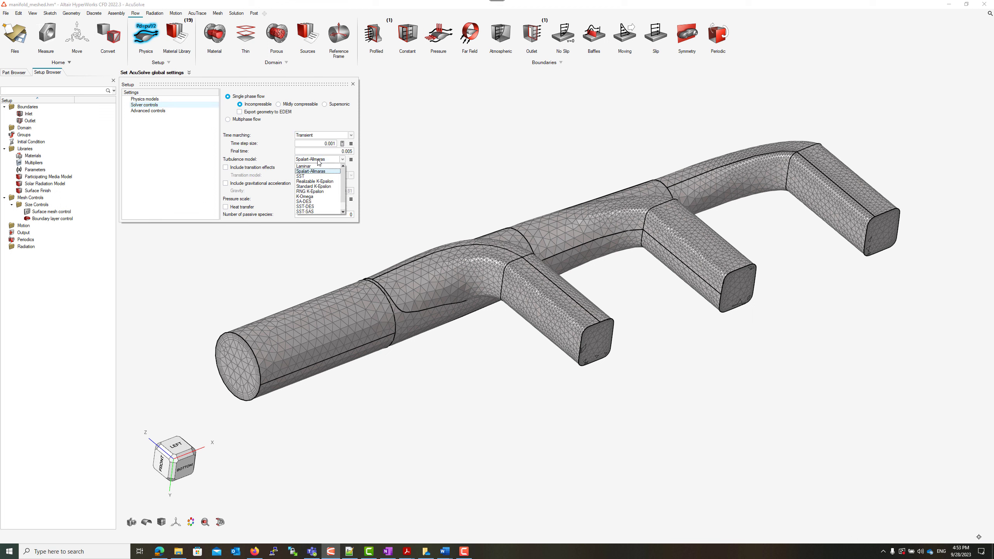
left_click(311, 168)
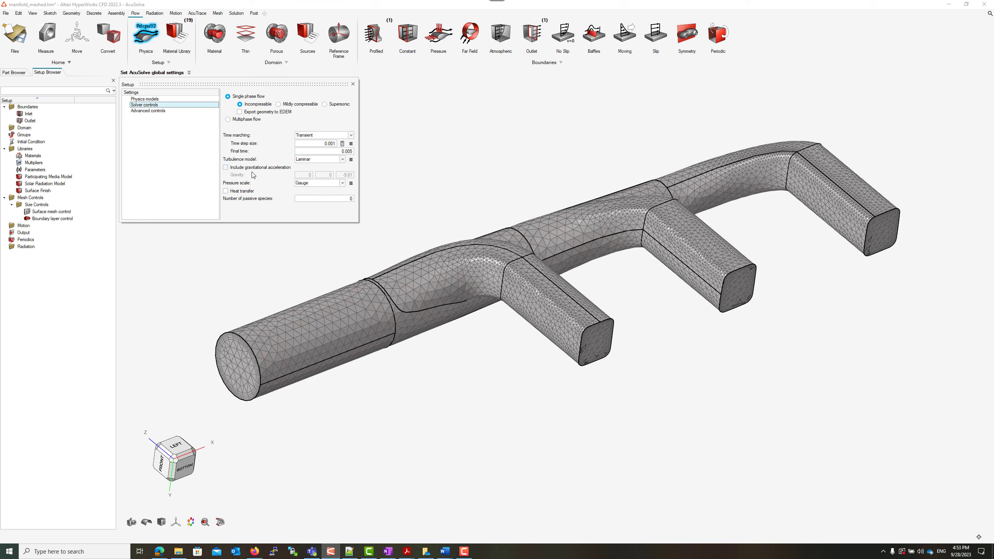
left_click(226, 191)
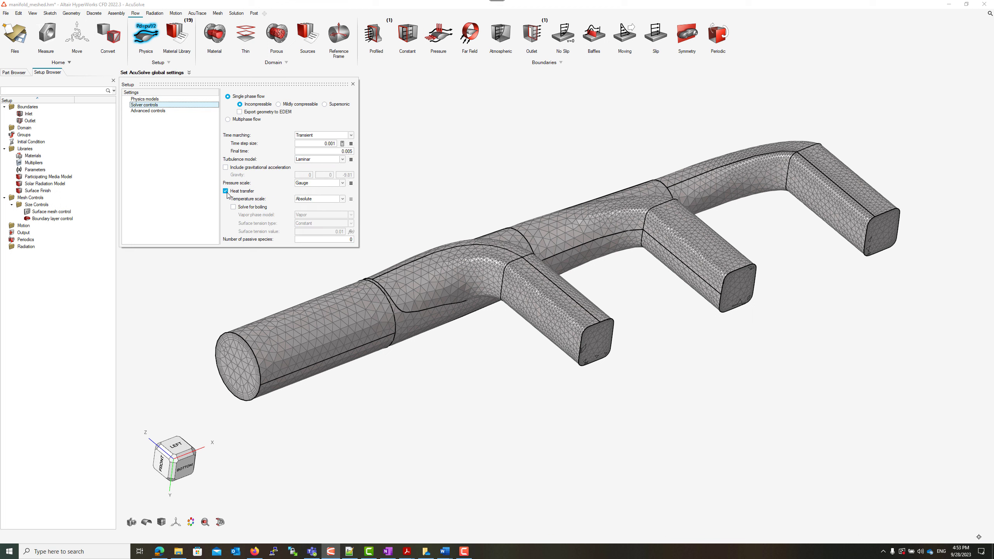
left_click(153, 107)
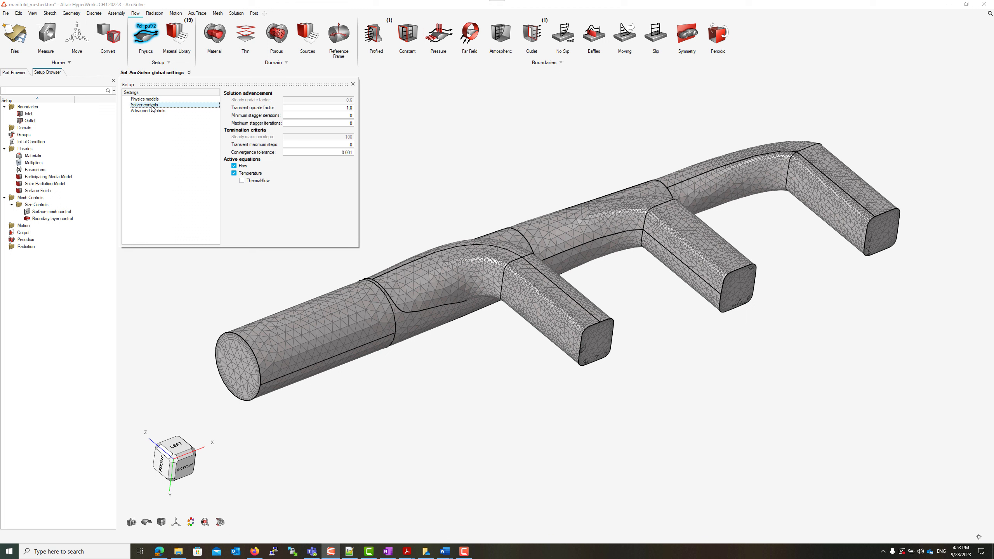
left_click(234, 166)
Close the global settings and review and confirm the Inlet's profiled velocity and temperature condition.
left_click(354, 85)
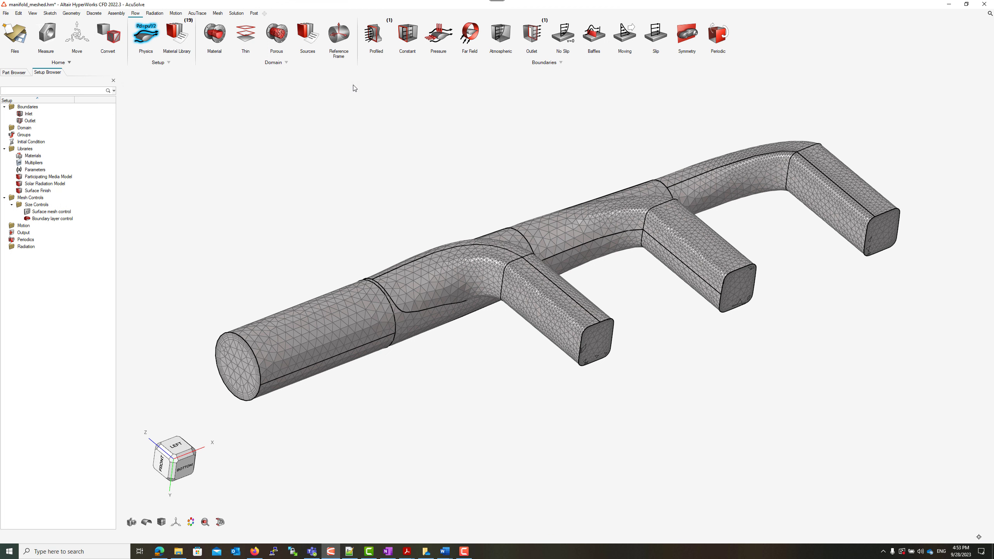
right_click(30, 116)
left_click(37, 119)
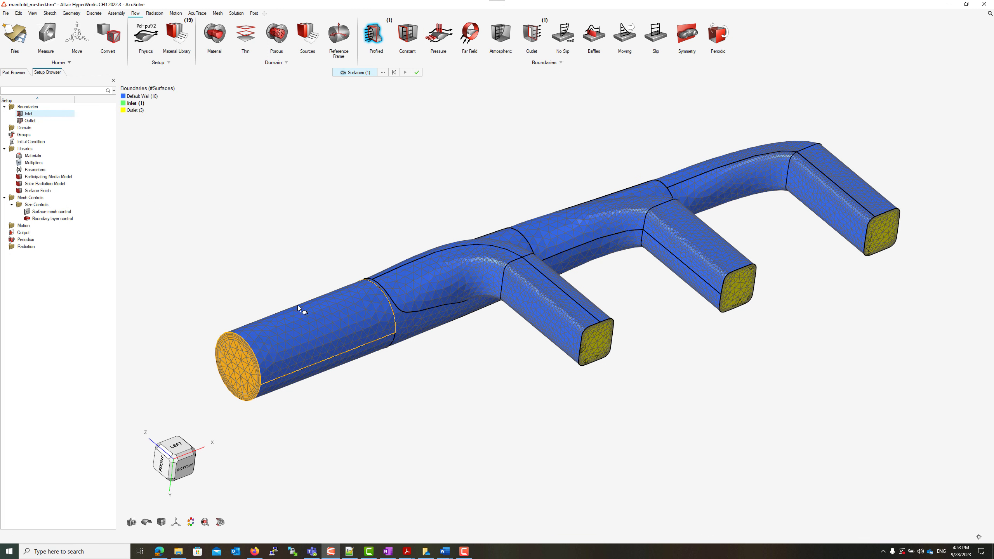
left_click(327, 316)
left_click(422, 343)
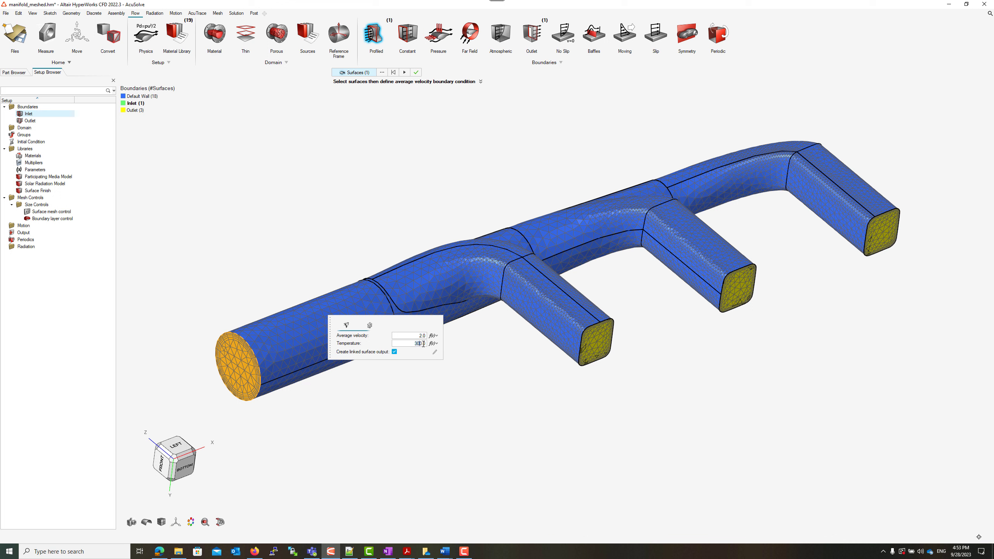
left_click(416, 72)
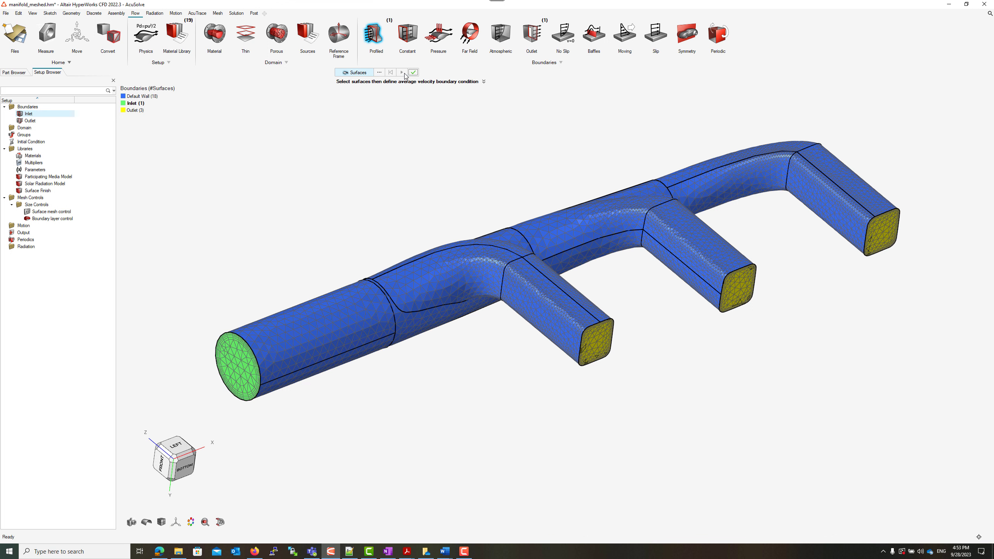
Make the four bend surfaces a No Slip wall at a fixed temperature of 250.
left_click(566, 37)
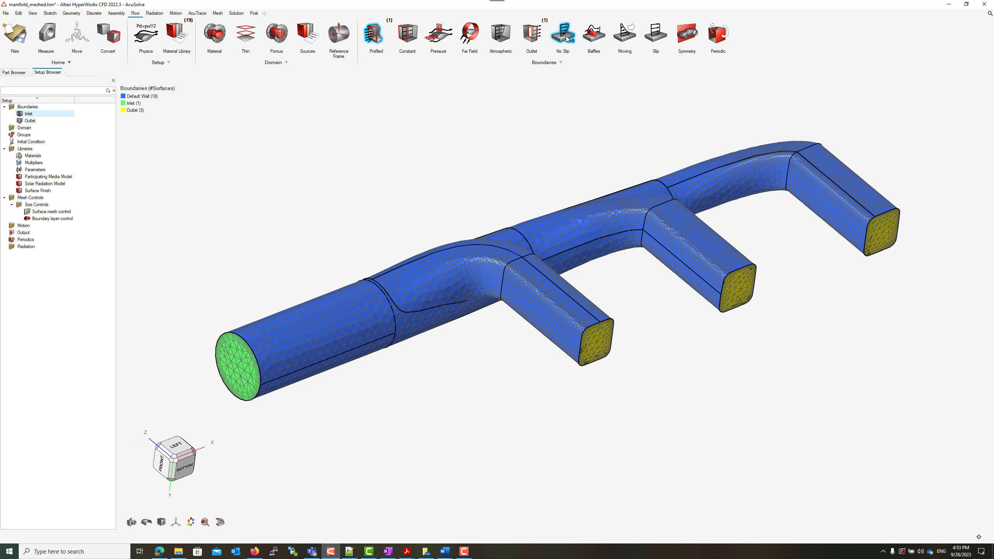
left_click(437, 274)
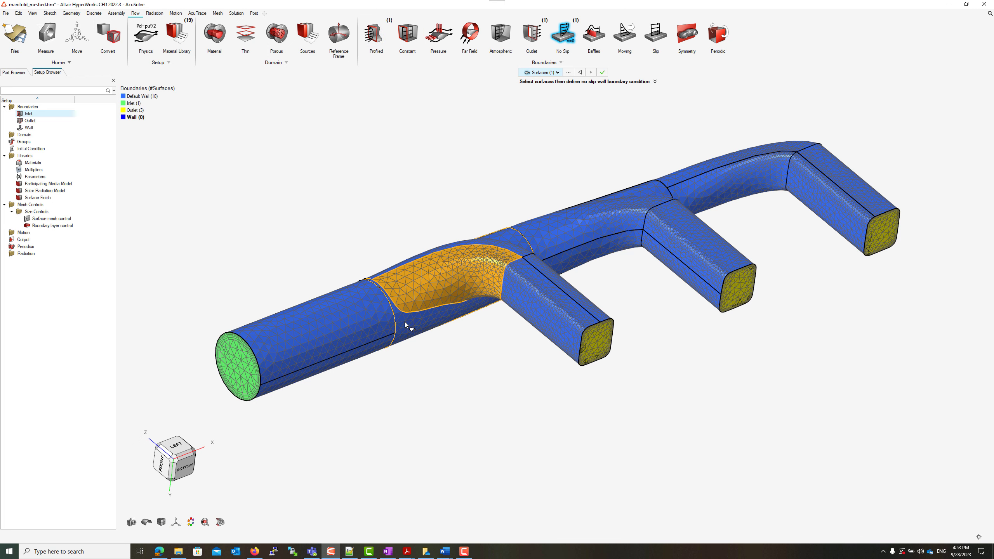
left_click_drag(417, 294, 516, 346)
left_click(521, 343)
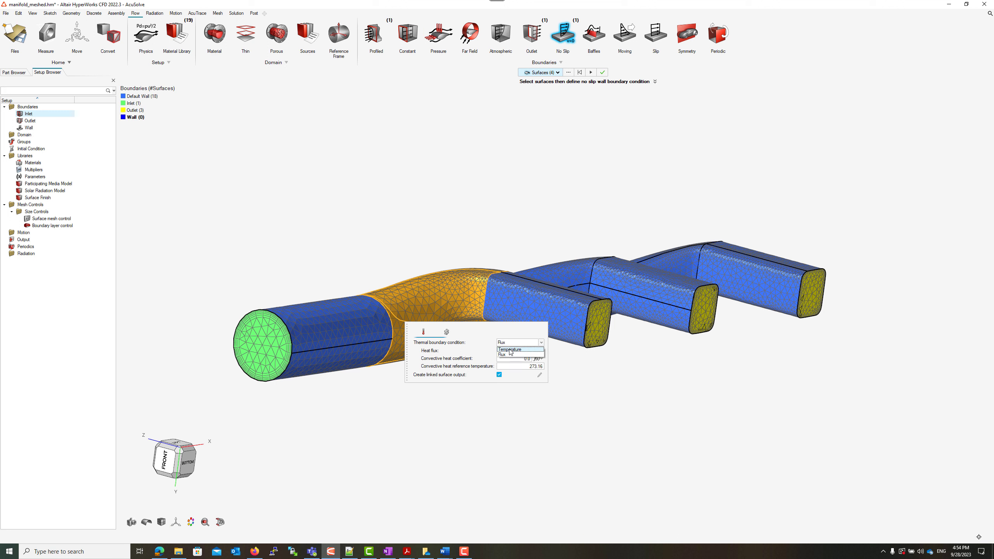
left_click(511, 352)
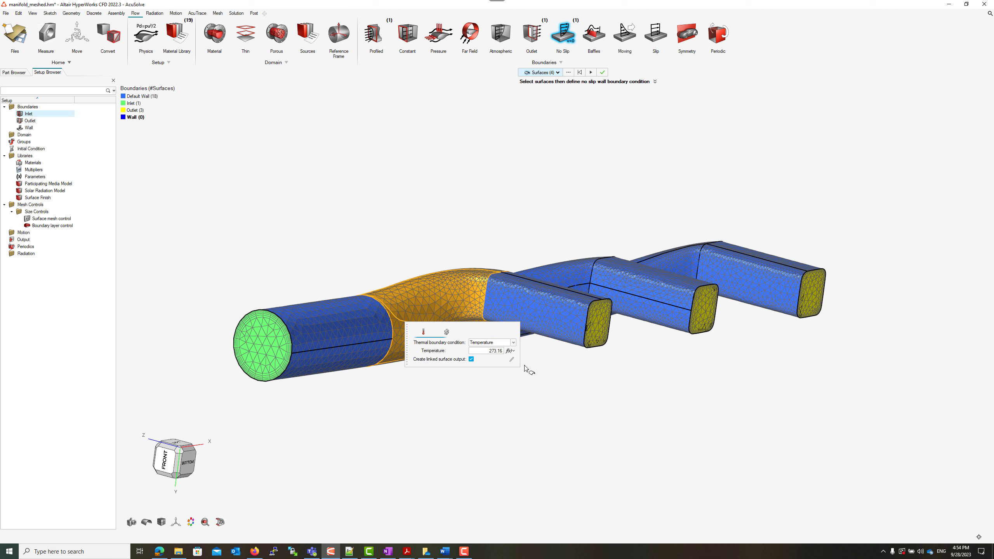
type("250")
left_click(591, 72)
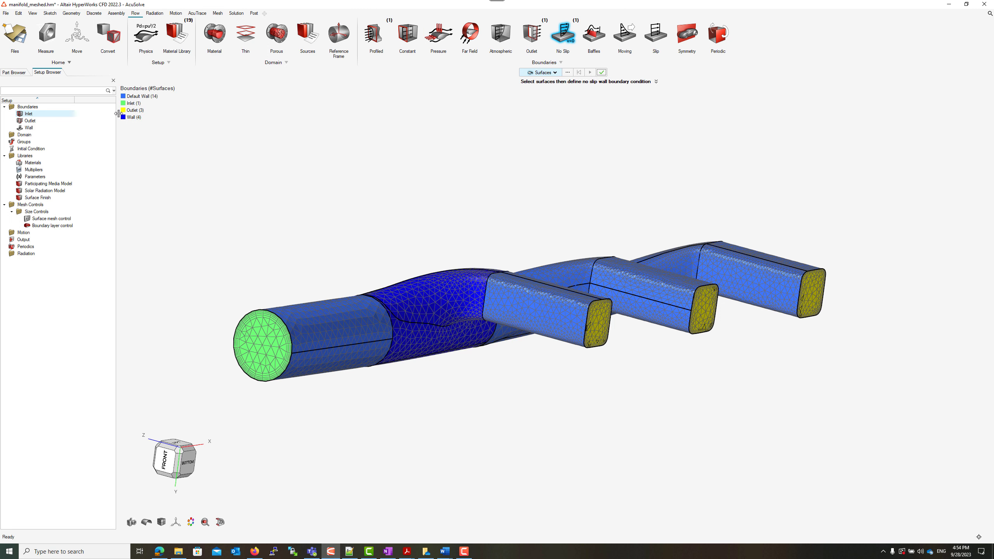
left_click_drag(488, 292, 490, 265)
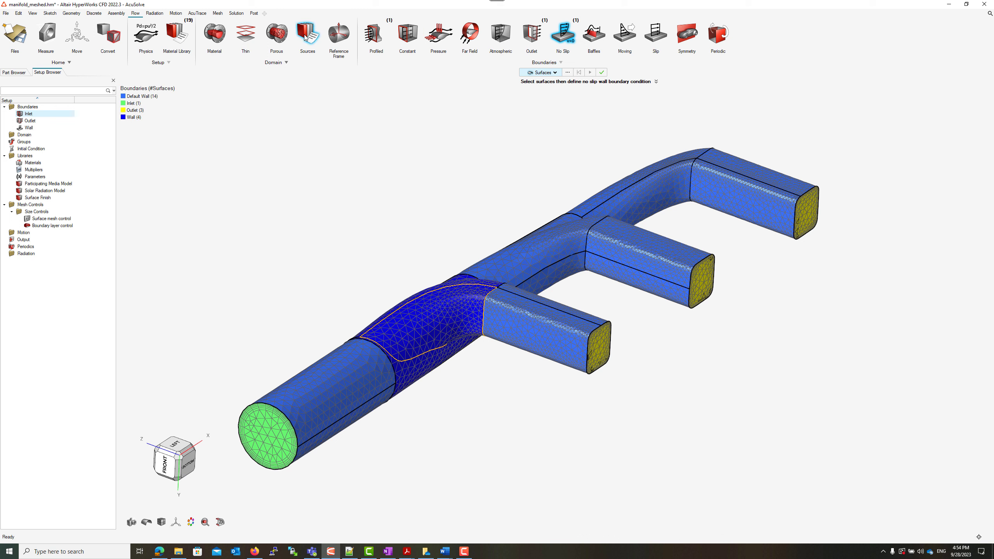
In Solution > Run settings, rename the problem to Manifold_Transient_Frozen.
left_click(237, 13)
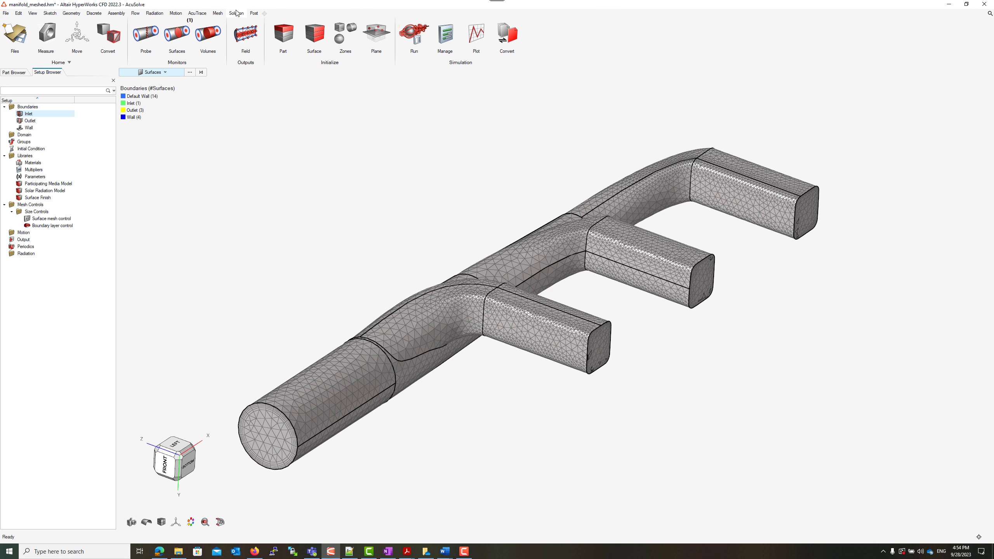
left_click(409, 35)
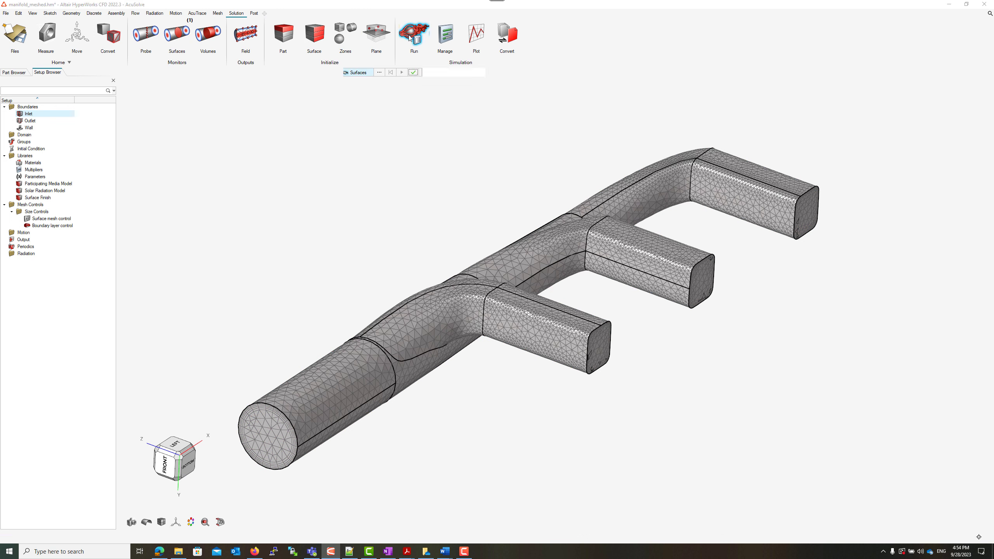
left_click(461, 100)
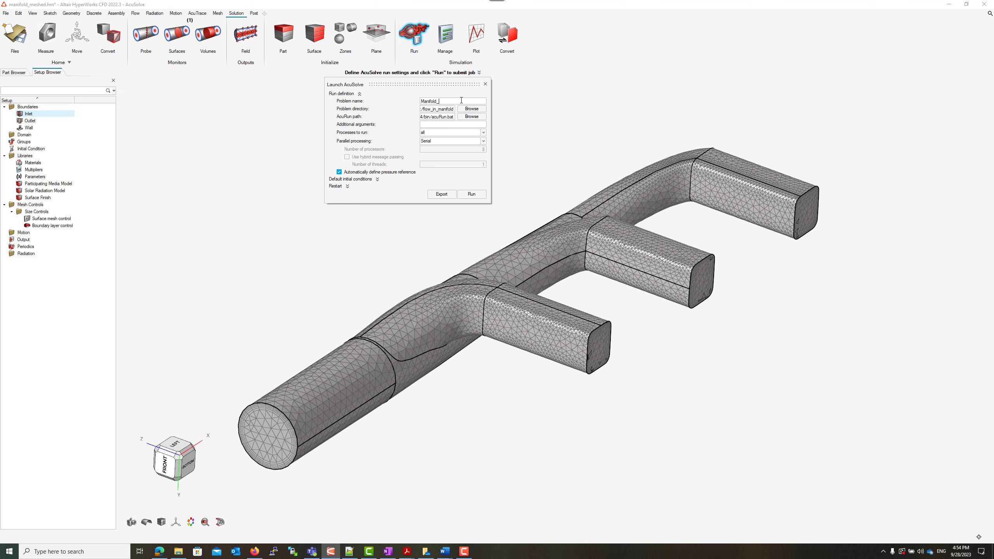
type("Transient_Frozn")
Create a transient_frozen folder in flow_in_manifold as the problem directory and export the solver input.
left_click(470, 110)
left_click(473, 110)
right_click(275, 146)
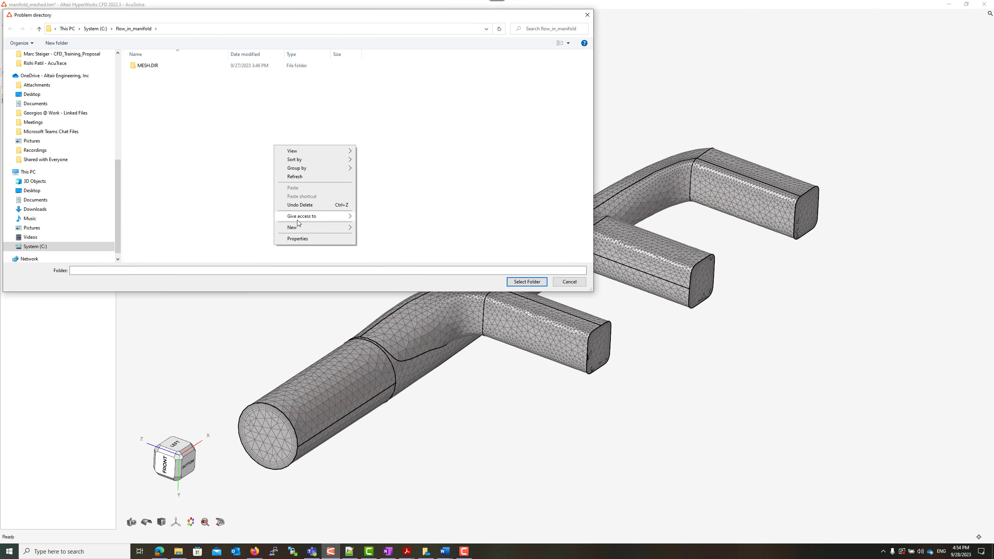
mouse_move(341, 228)
left_click(375, 230)
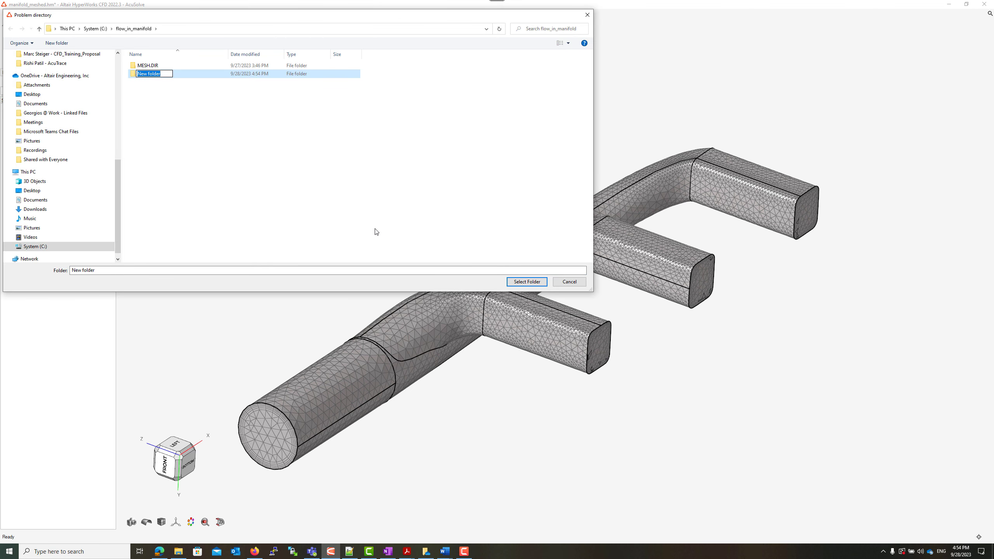
type("transient_frozen")
key("Return")
double_click(163, 74)
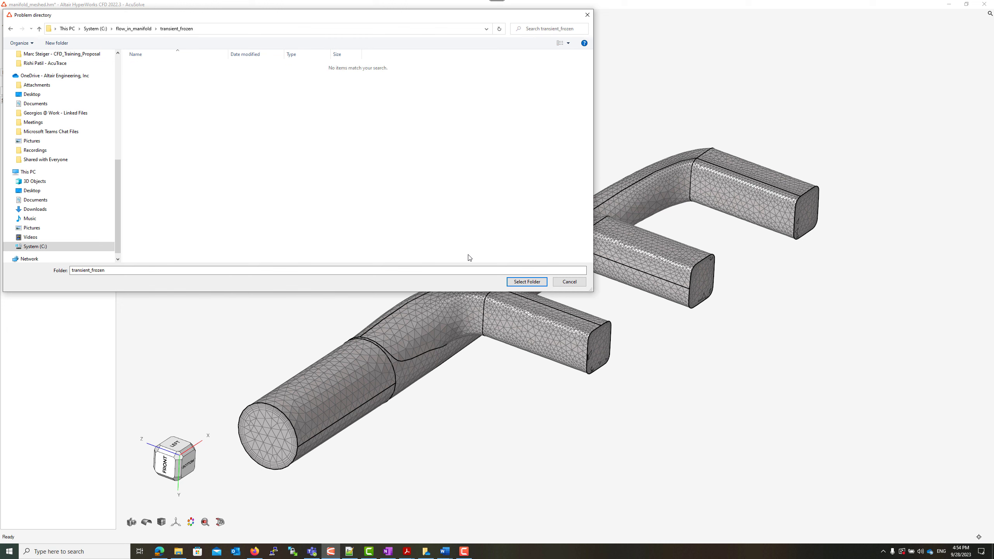
left_click(527, 282)
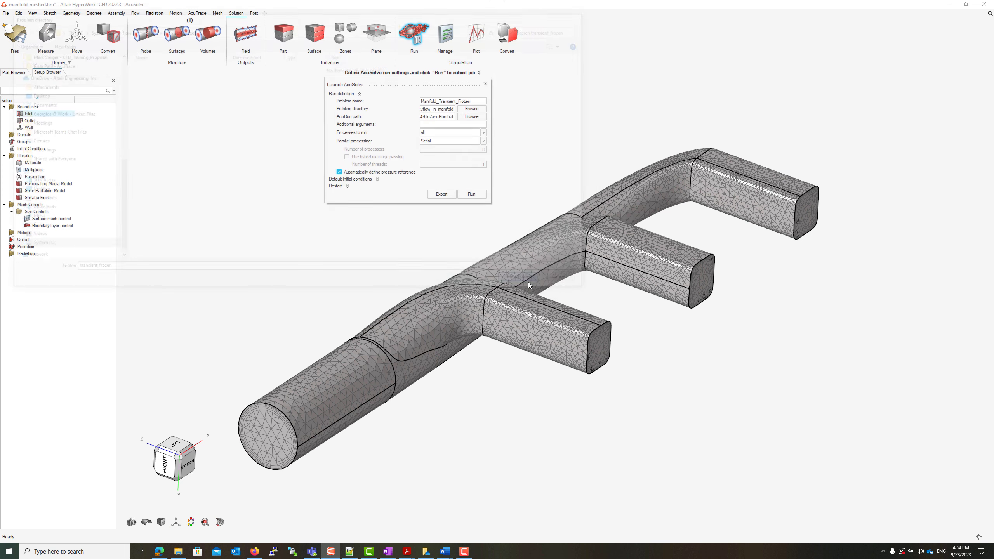
left_click(443, 195)
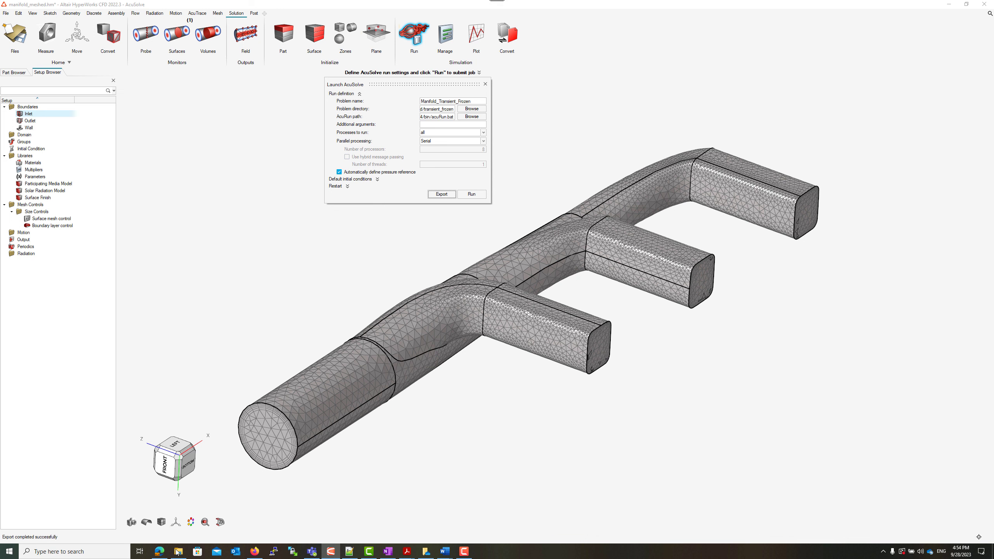
In File Explorer's transient_frozen folder, zip MESH.DIR into MESH.DIR.zip with 7-Zip.
mouse_move(177, 551)
left_click(190, 522)
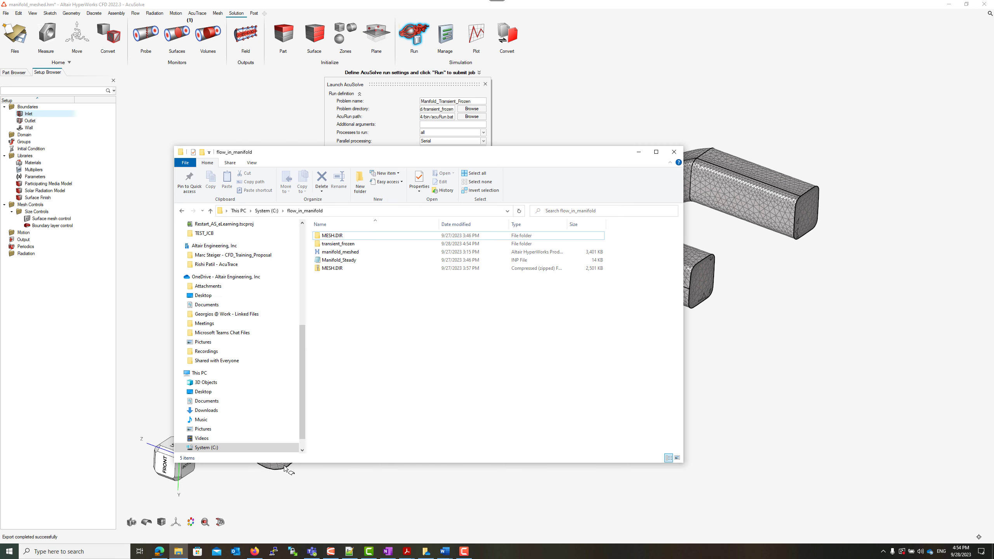
double_click(337, 244)
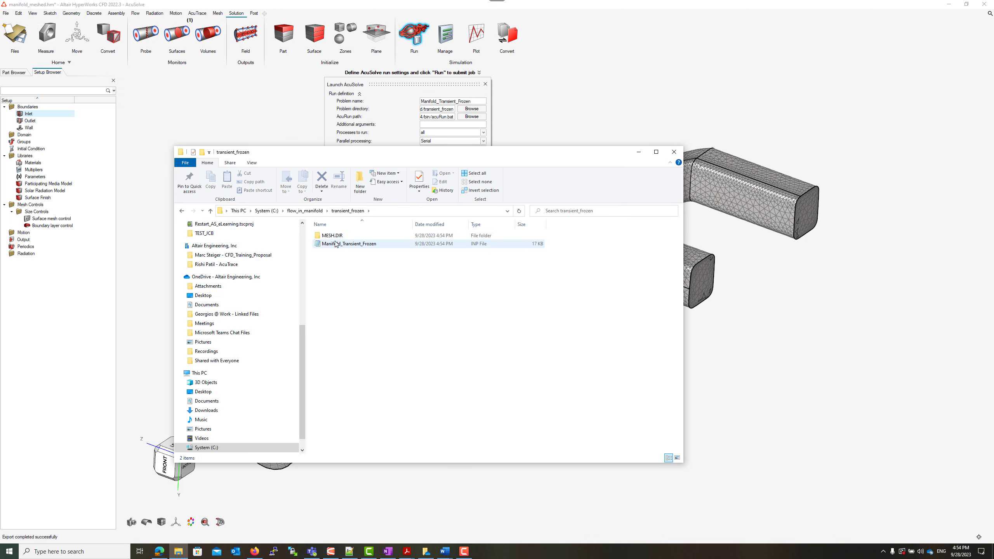
right_click(335, 235)
mouse_move(359, 289)
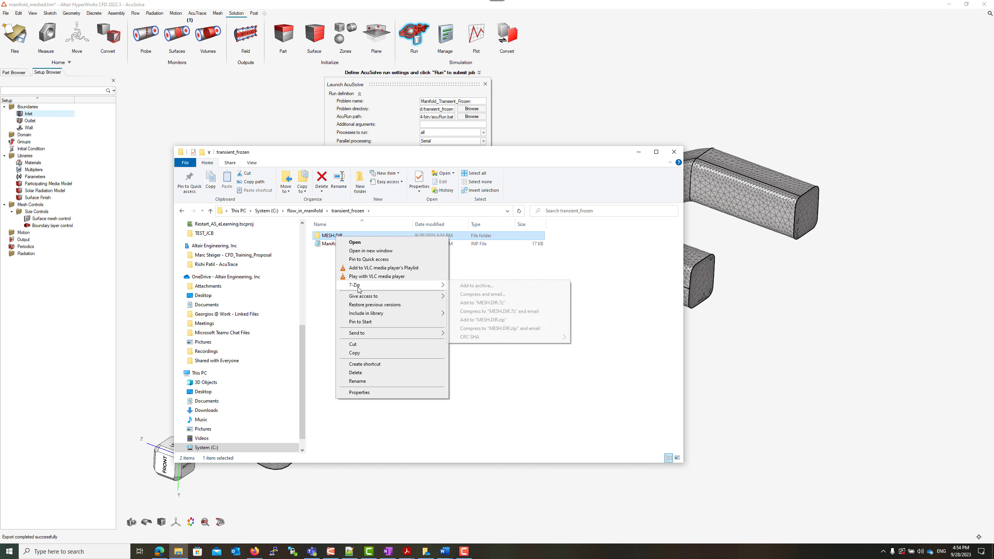
left_click(466, 320)
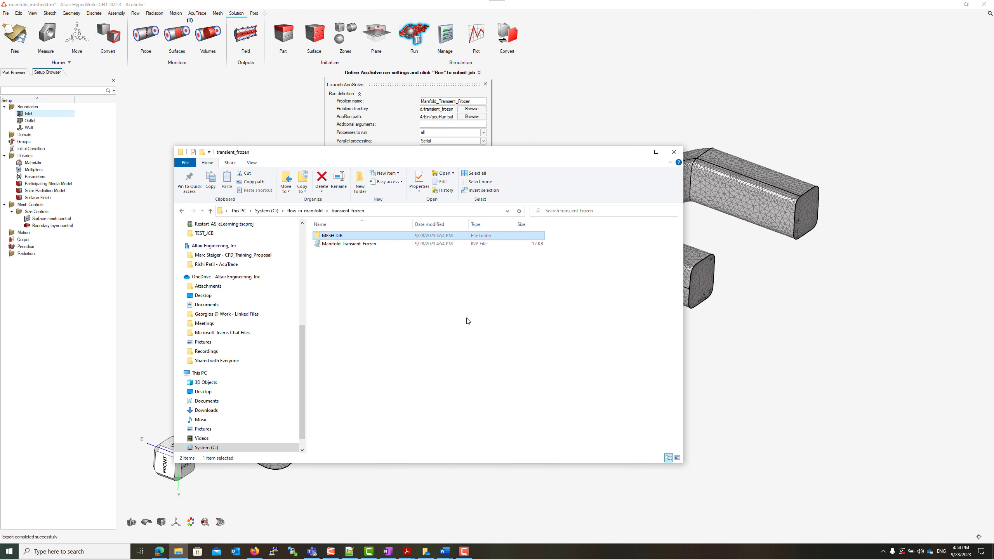
Start a new AcuSolve job submission from the Jobs page in Altair Access.
left_click(161, 551)
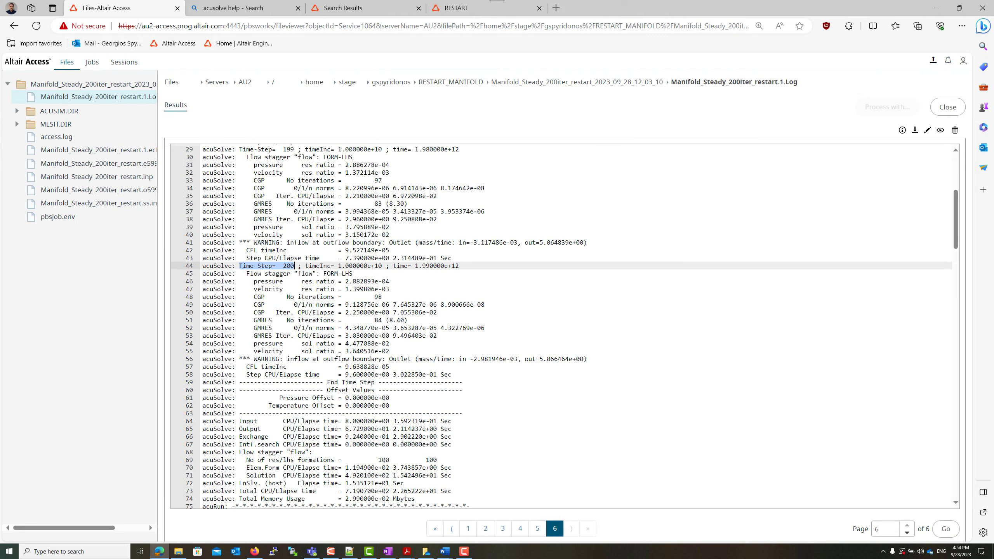
left_click(92, 62)
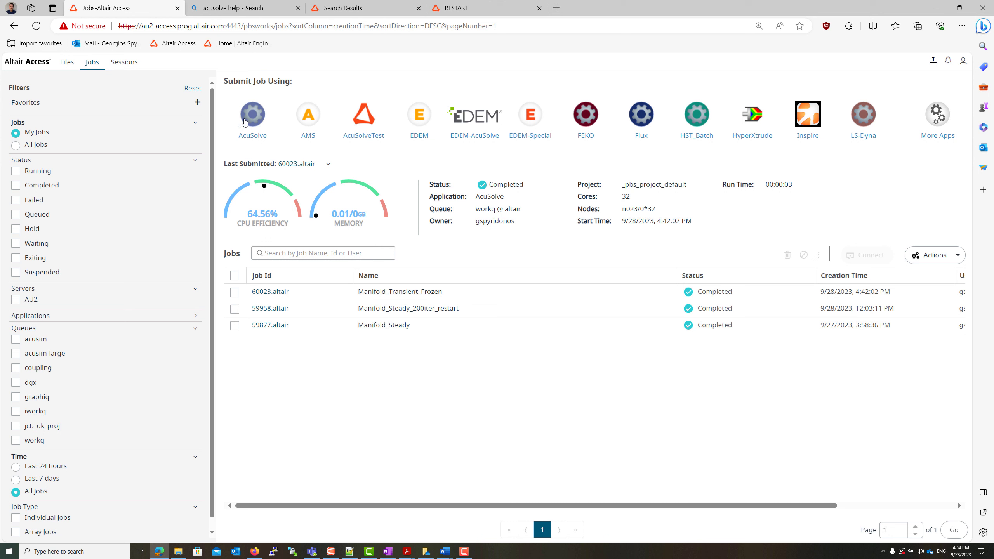
left_click(244, 122)
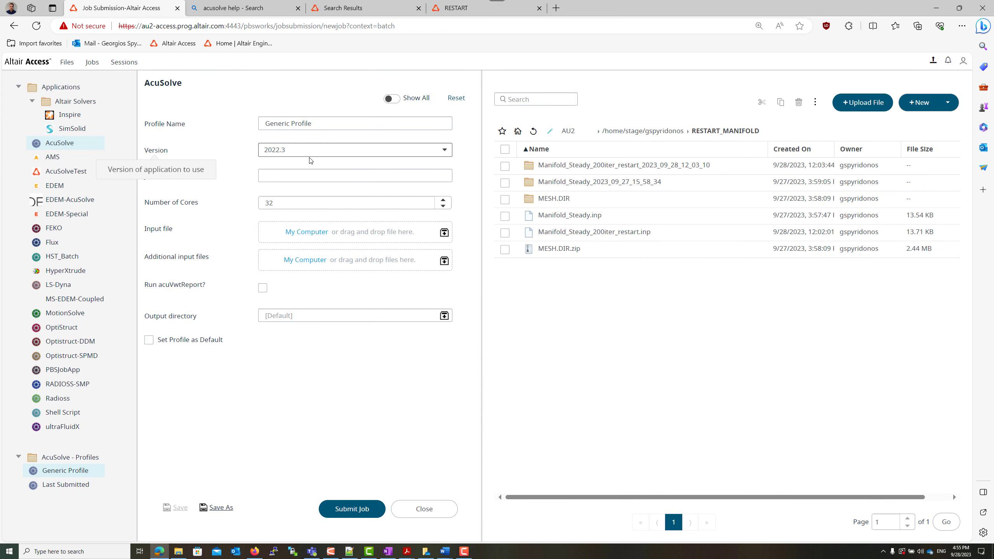
Create a new server folder named transient_frozen in RESTART_MANIFOLD.
right_click(598, 298)
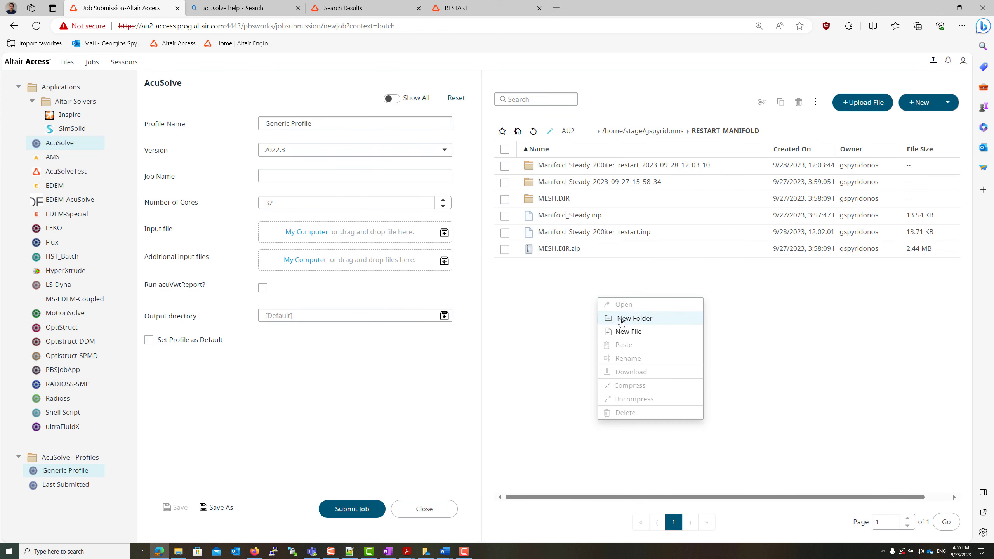
left_click(627, 319)
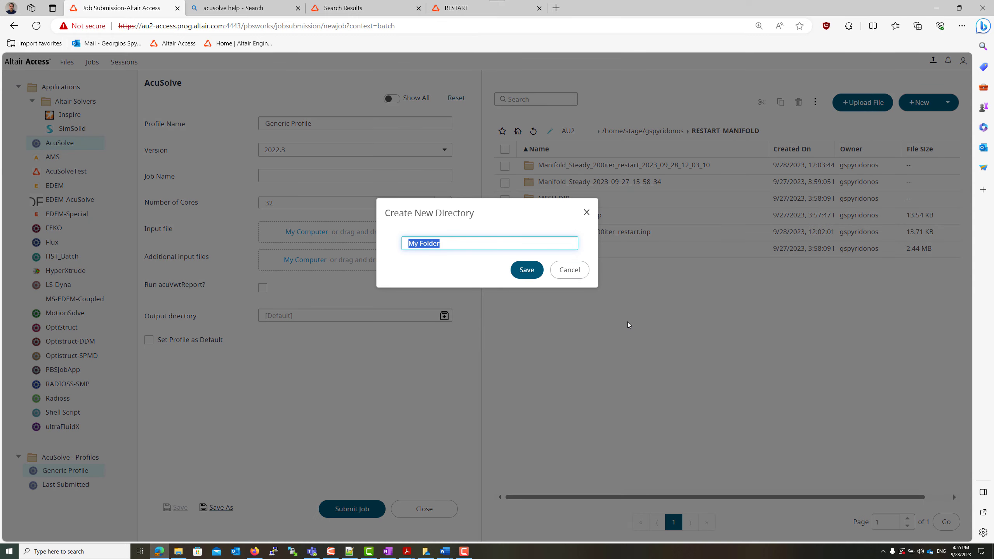
type("transient_frozen")
key("Return")
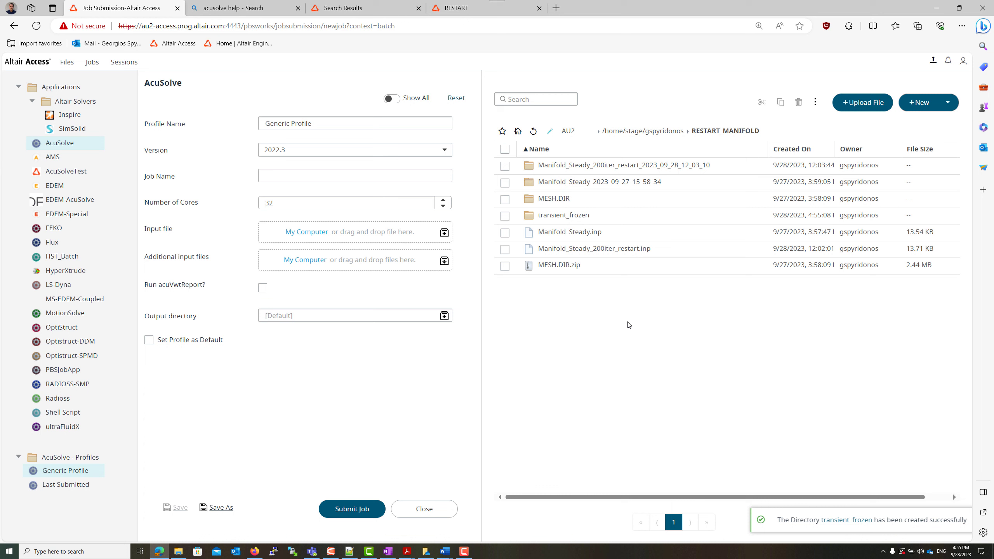
In the transient_frozen server folder, upload Manifold_Transient_Frozen.inp from the computer as the input file.
double_click(562, 216)
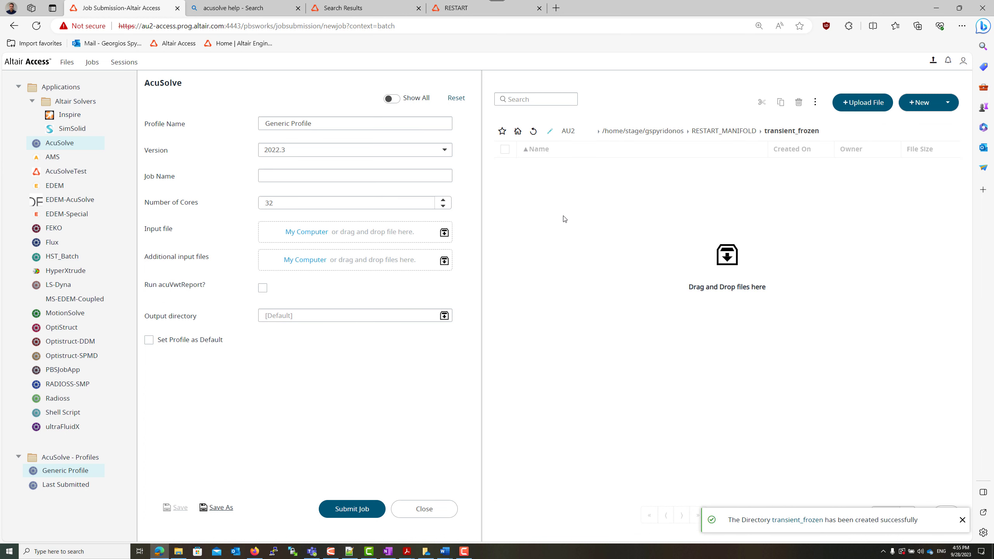
left_click(304, 233)
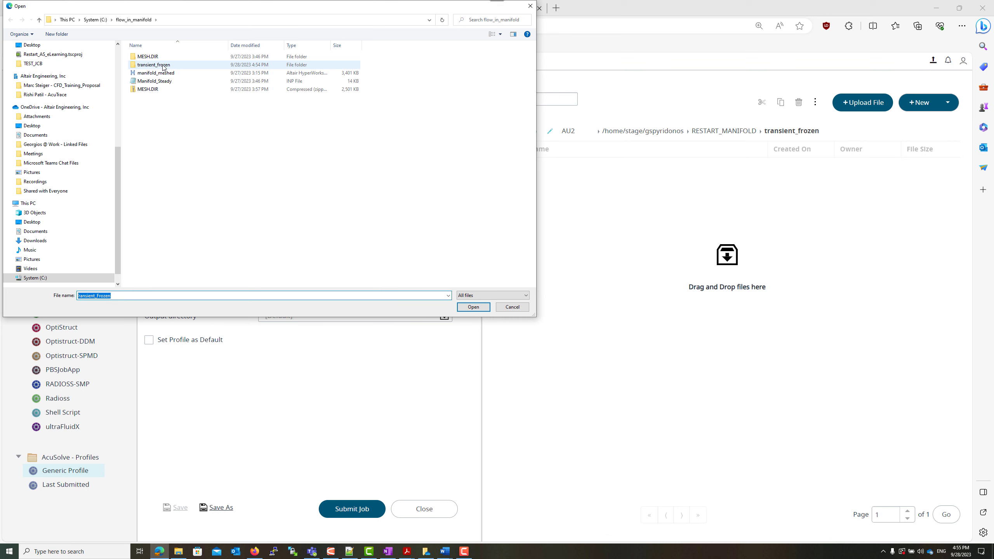
double_click(164, 66)
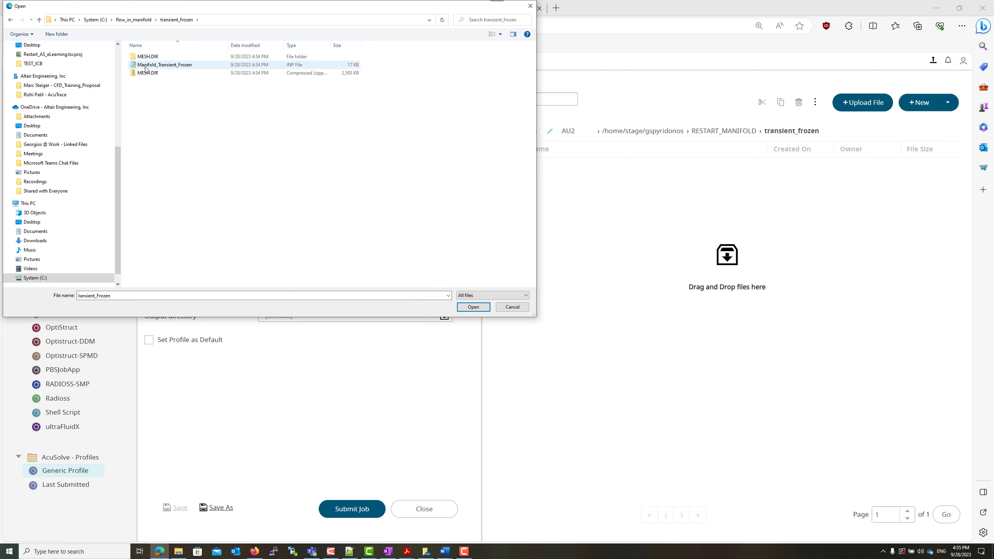
left_click(473, 307)
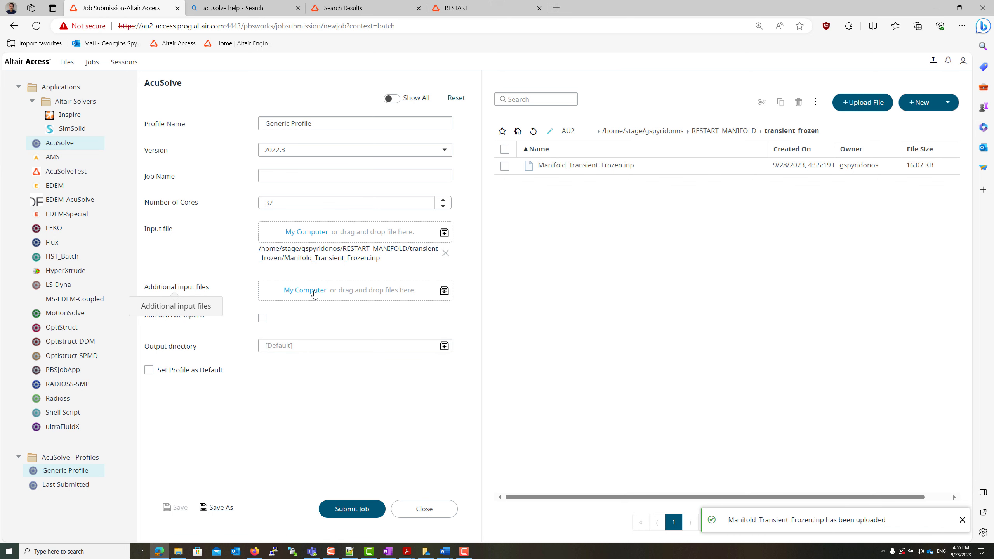
Upload MESH.DIR.zip as an additional input file and unzip it on the server.
left_click(314, 290)
left_click(177, 73)
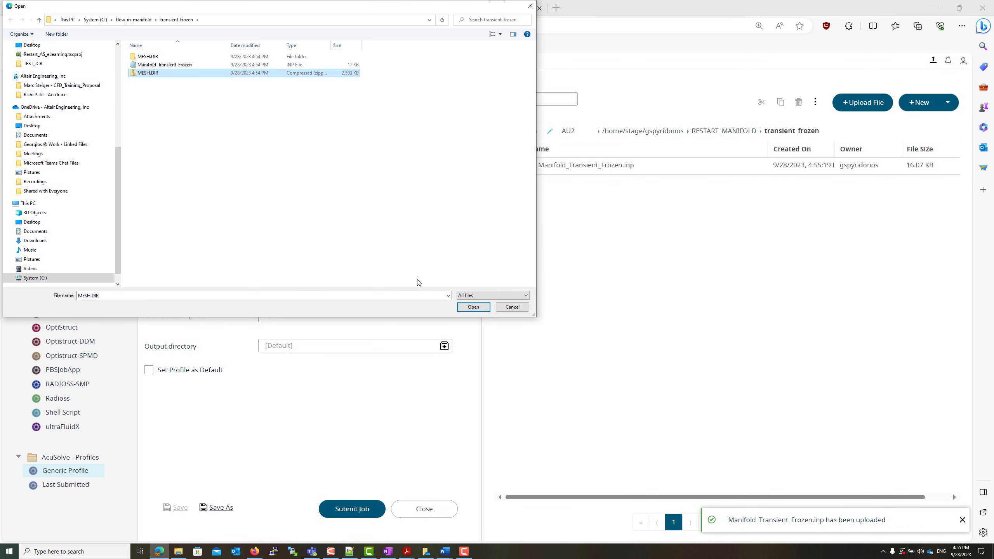
left_click(473, 308)
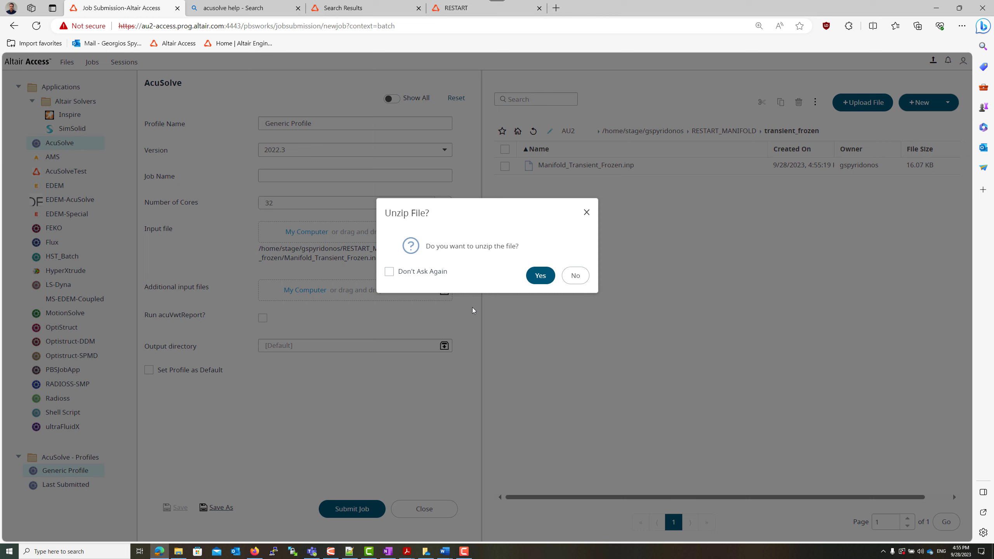
left_click(538, 275)
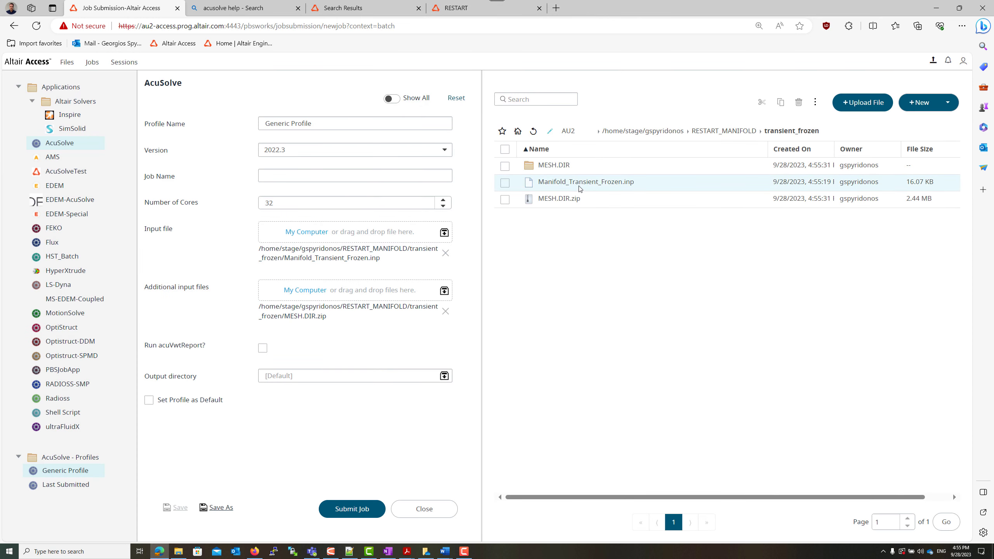
Edit Manifold_Transient_Frozen.inp, pasting a full RESTART block from Manifold_Steady's ACUSIM.DIR above the RUN block.
double_click(581, 187)
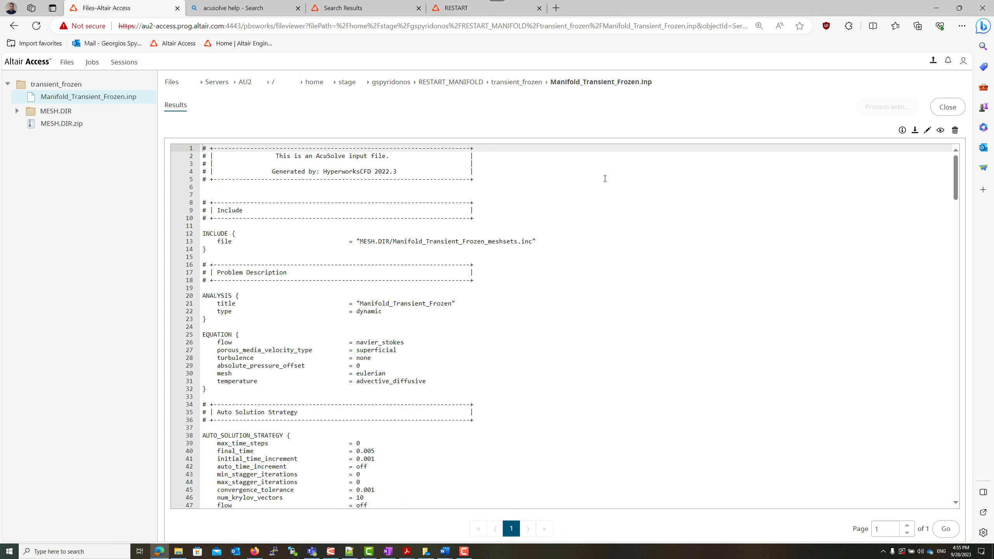
left_click(927, 130)
scroll(496, 375, "down", 20)
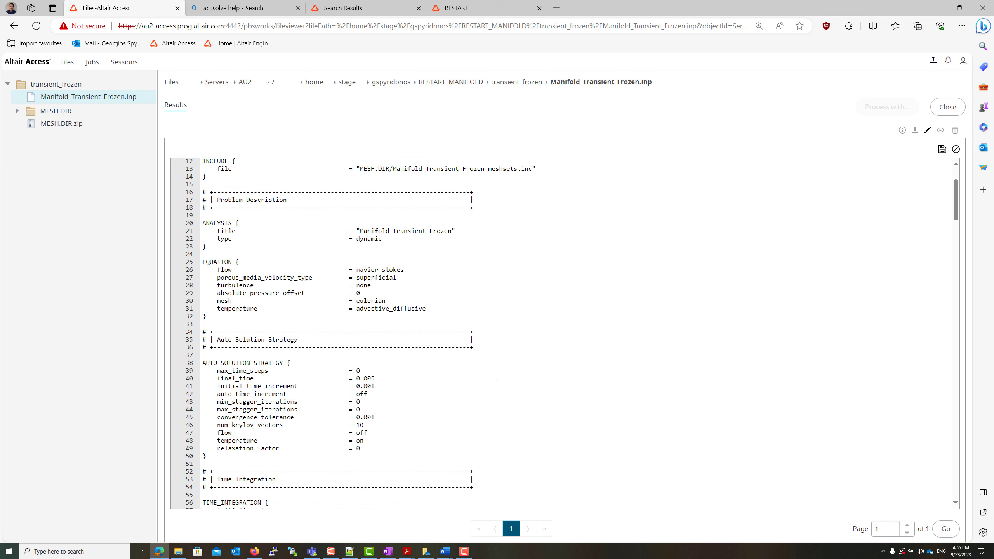
left_click(204, 481)
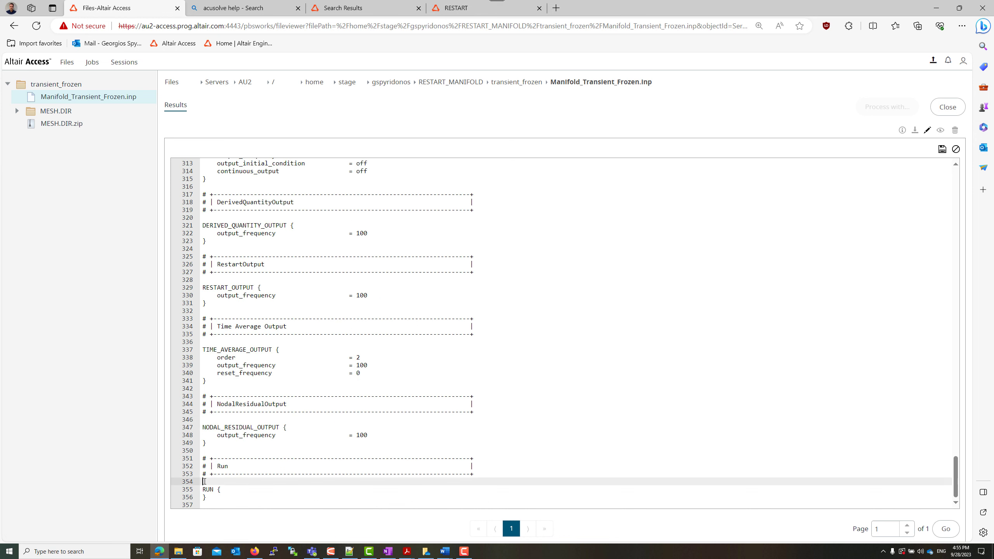
key("Return")
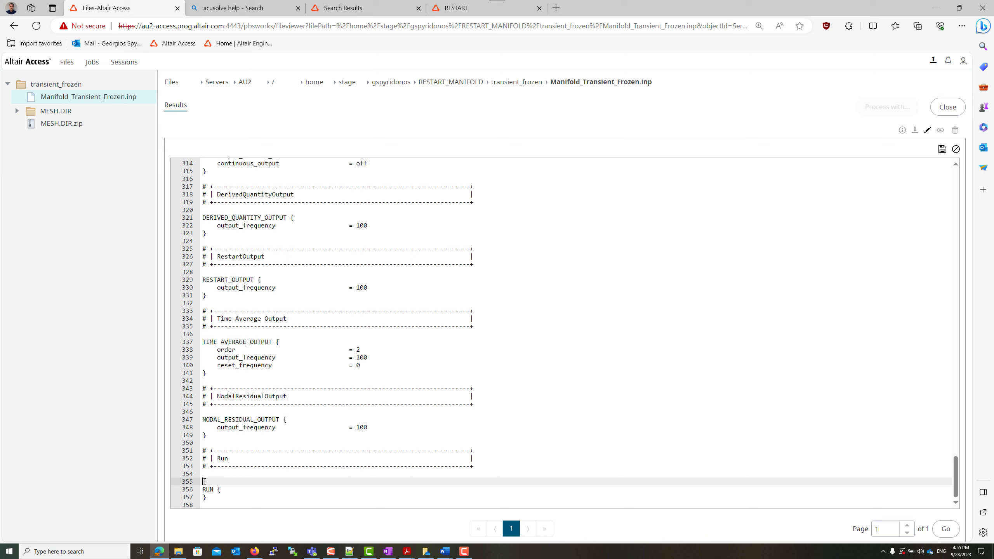
type("RESTART{ type = \"full\" from_problem = \"Manifold_Steady\" from_directory = \"/home/stage/gspyridonos/RESTART_MANIFOLD/Manifold_Steady_2023_09_27_15_58_34/ACUSIM.DIR\" }")
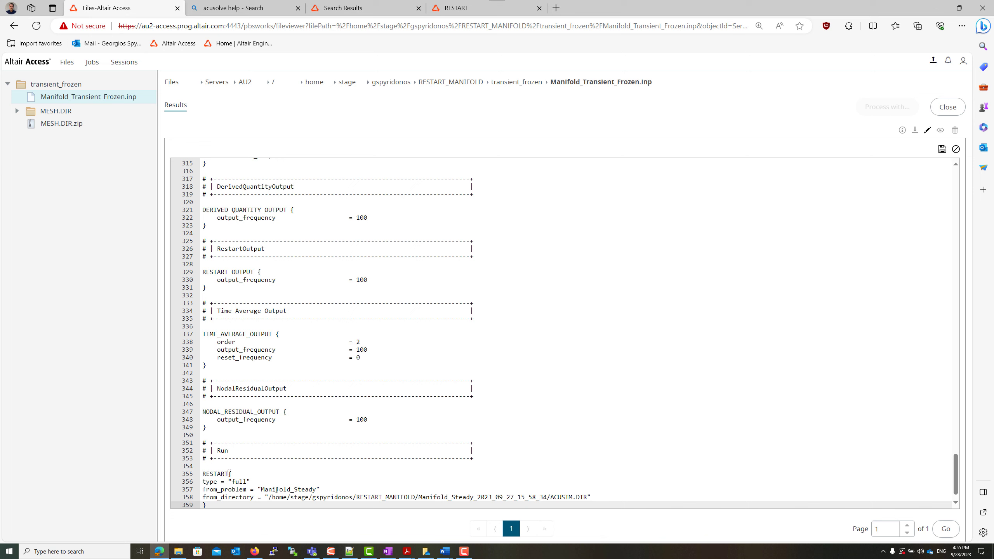
Add reset_time_step=on after the from_directory line in the RESTART block and save the file.
left_click(277, 490)
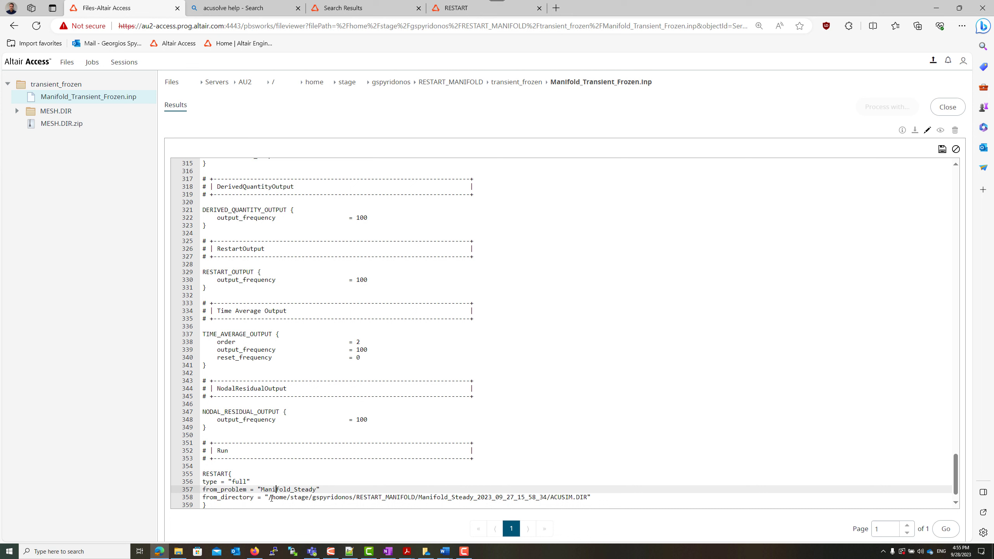
left_click_drag(269, 497, 587, 495)
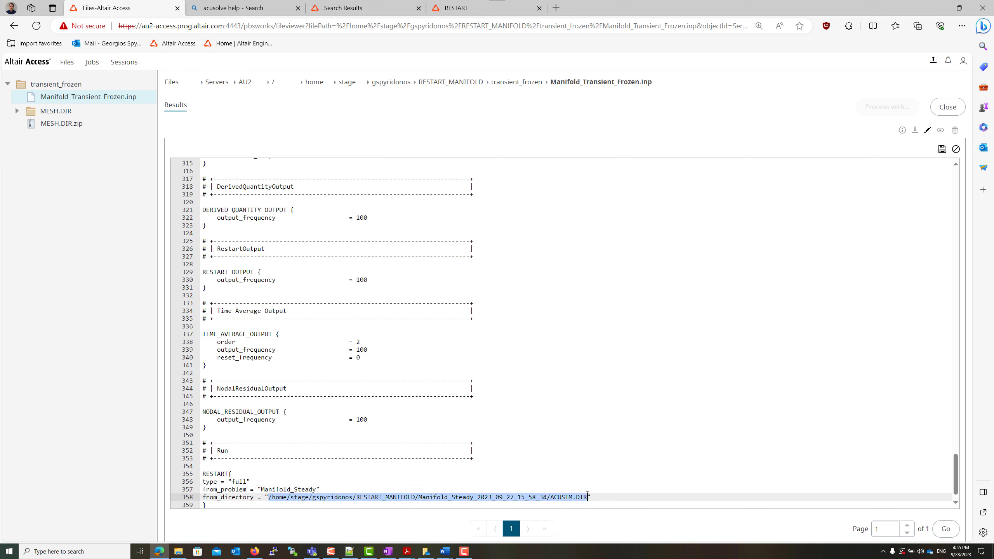
left_click(592, 495)
key("Return")
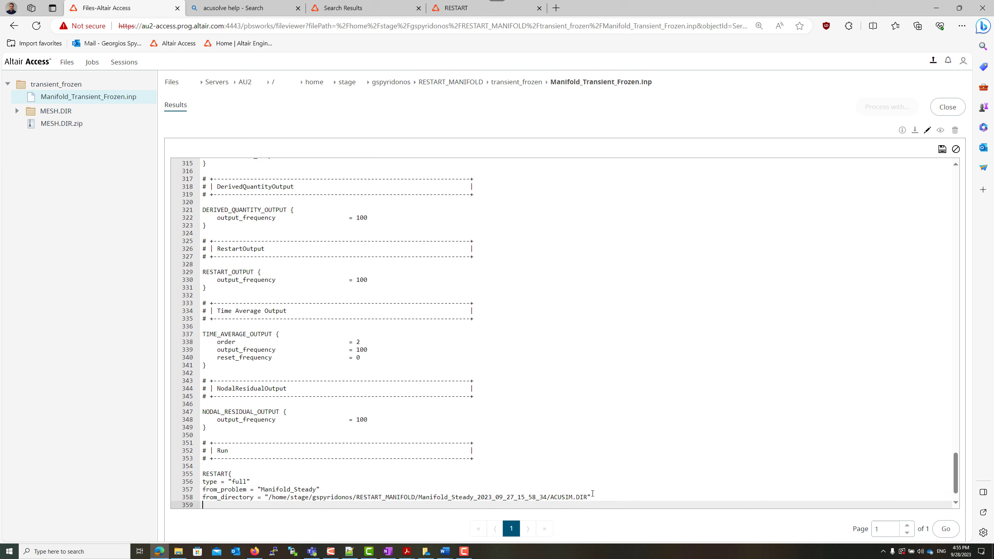
type("reset_time_step=on")
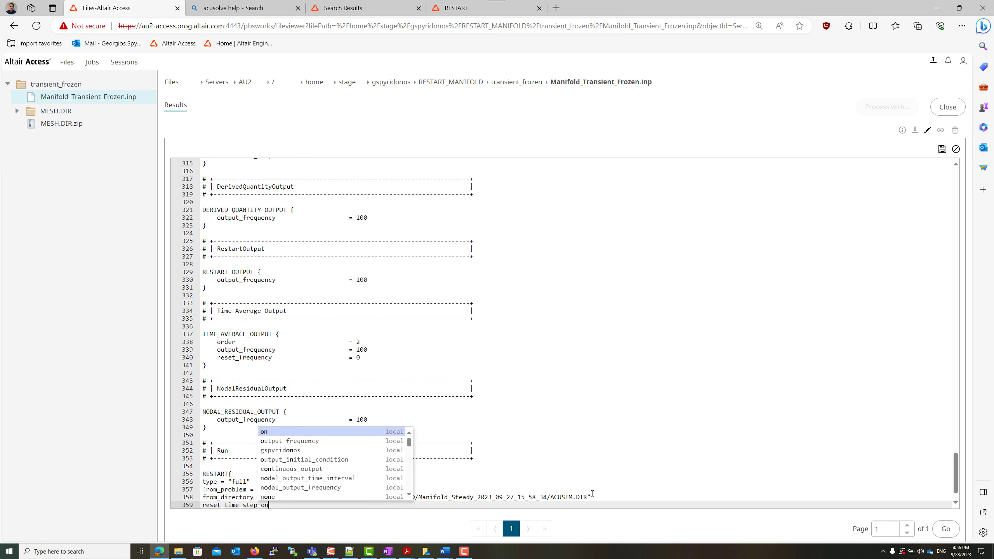
left_click(604, 431)
scroll(604, 430, "down", 1)
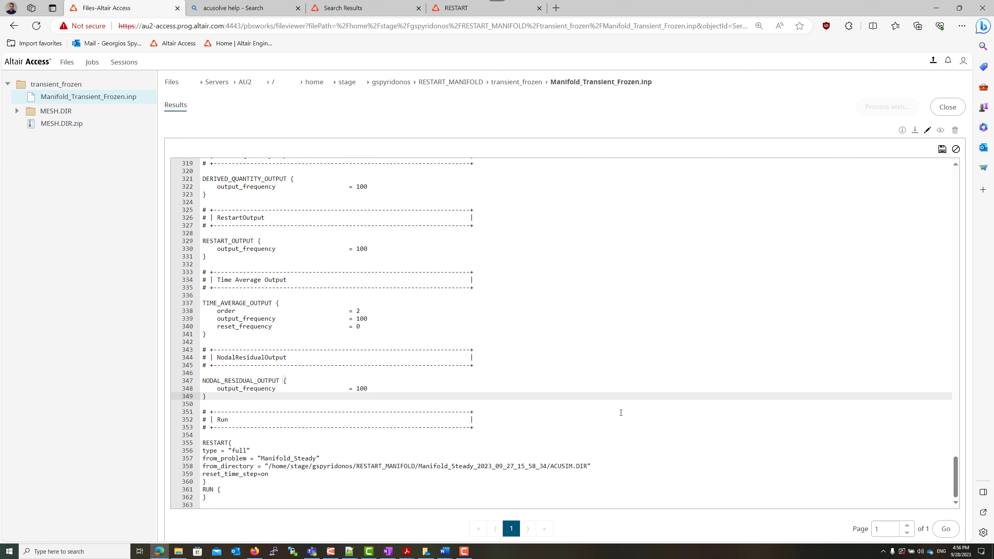
left_click(942, 148)
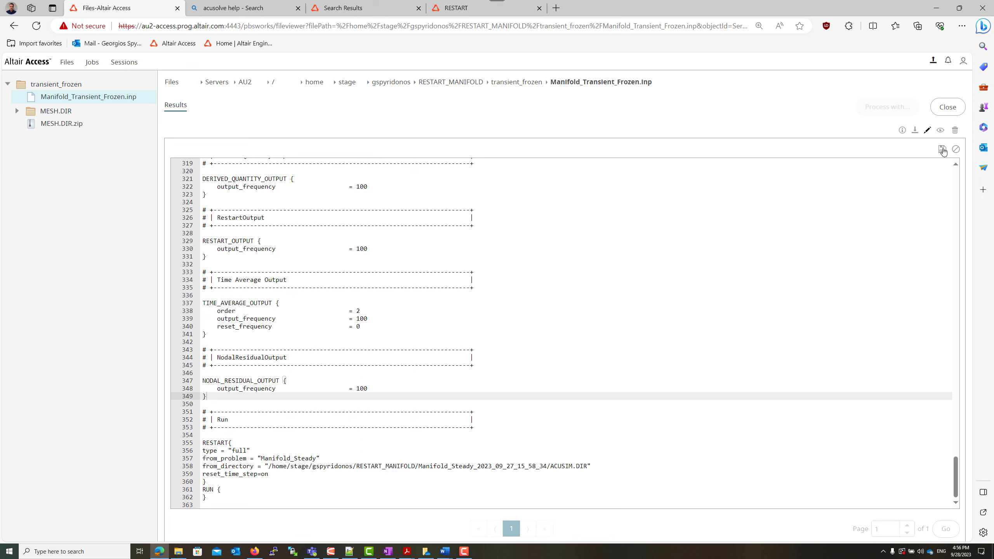
Close the file viewer, name the job Manifold_Transient_Frozen from saved names, and submit it.
left_click(942, 108)
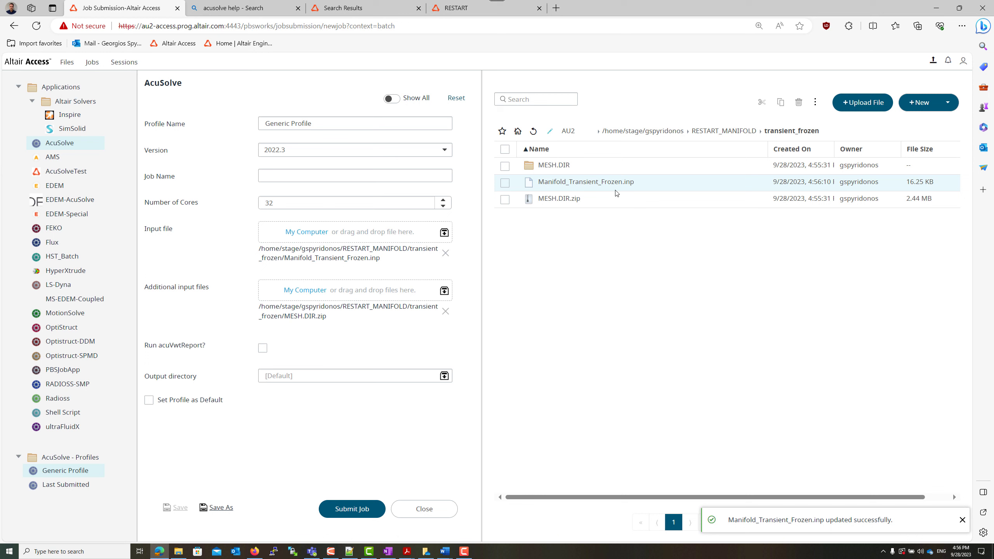
left_click(284, 176)
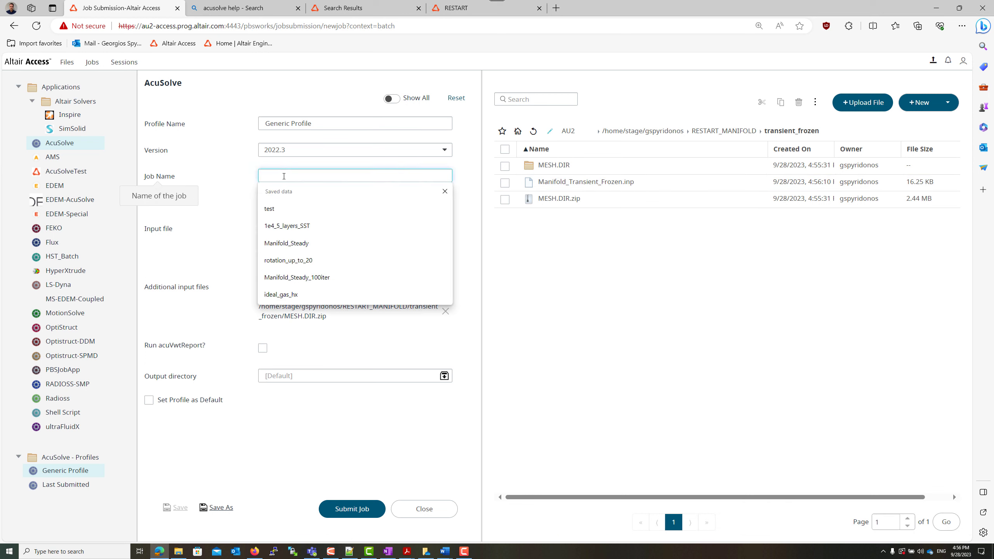
type("Manifold_TR")
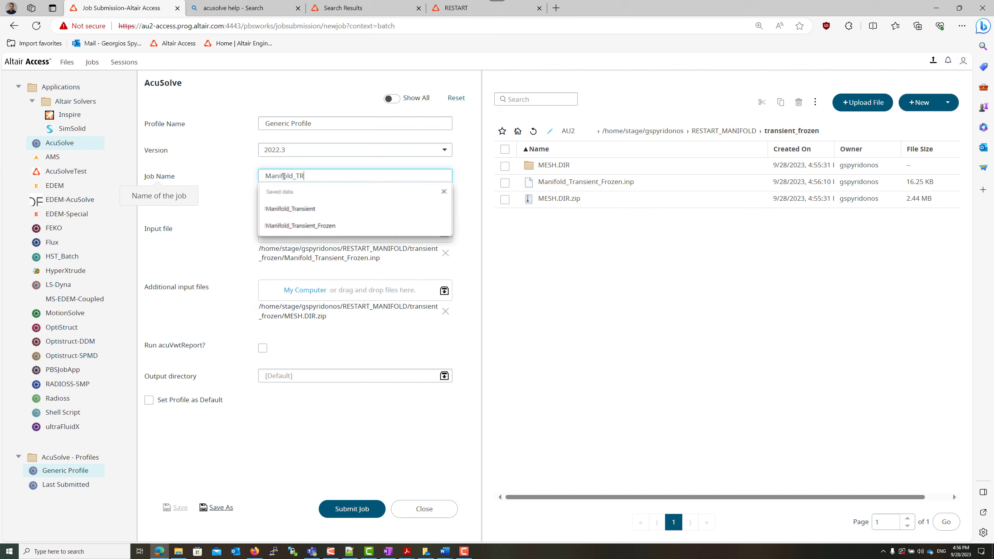
key("BackSpace")
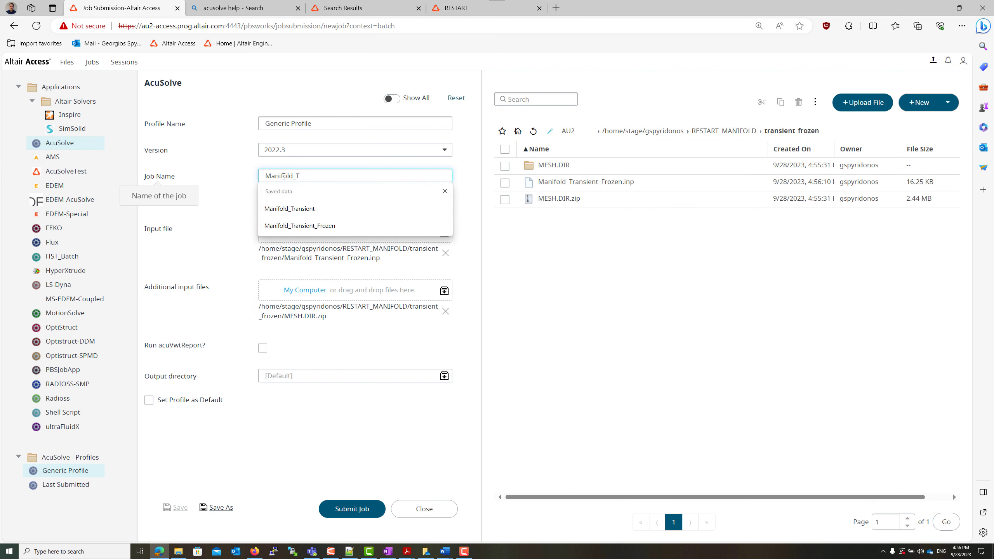
key("Down")
key("Down")
key("Return")
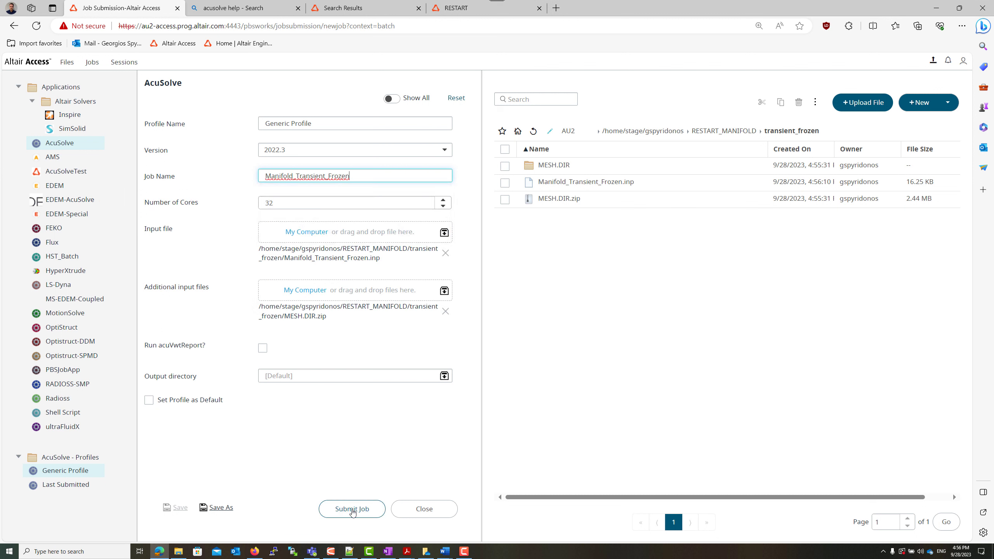
left_click(352, 509)
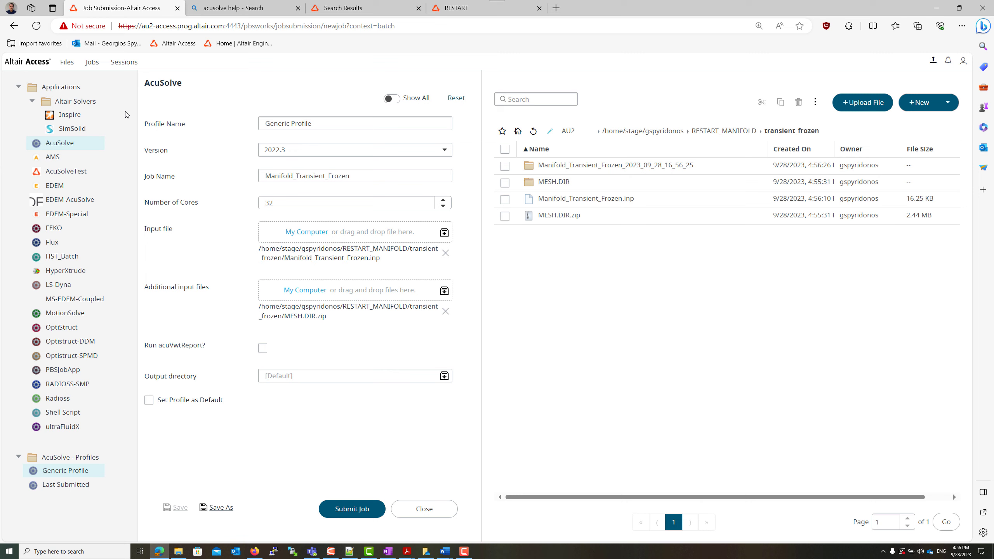
From the Jobs list, open job 60028.altair's output file Manifold_Transient_Frozen.1.Log.
left_click(92, 64)
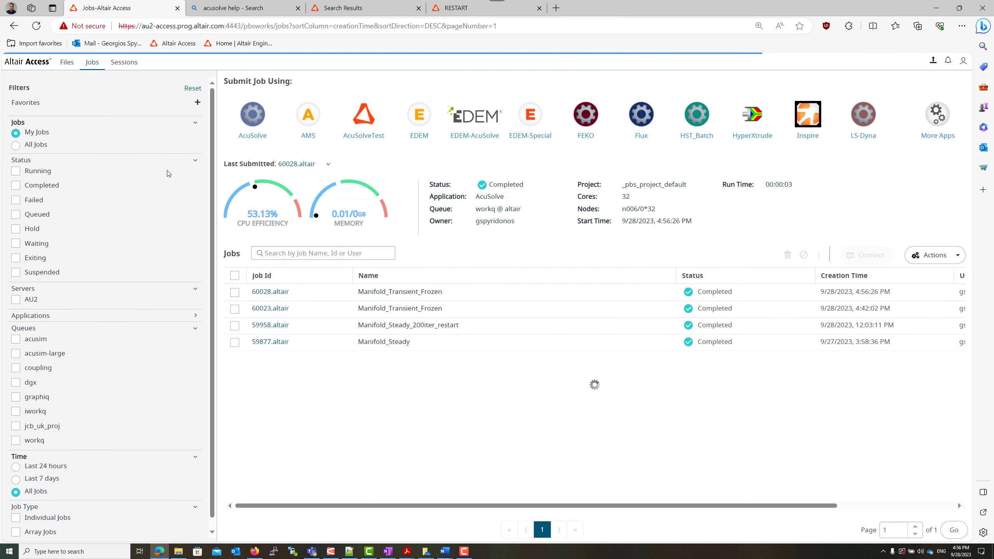
left_click(264, 292)
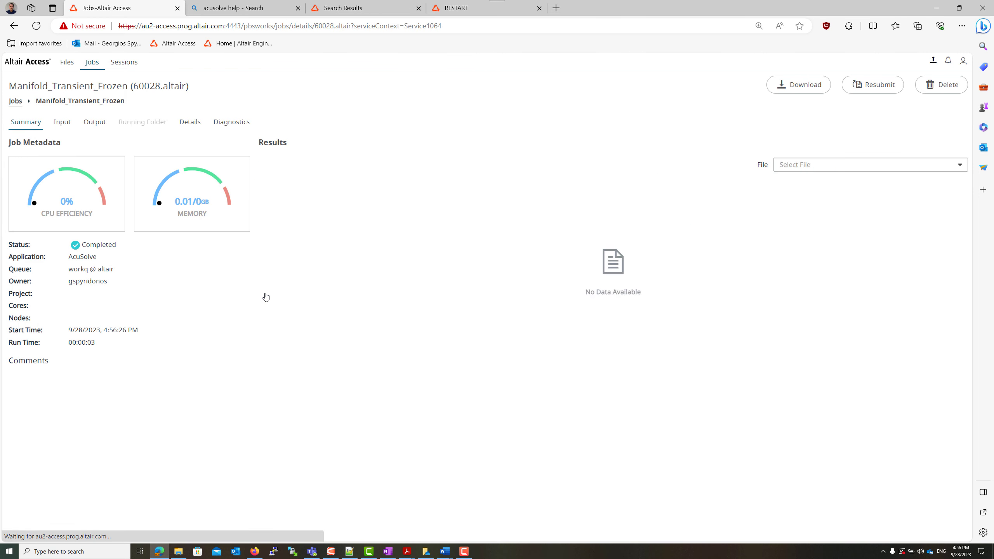
left_click(94, 123)
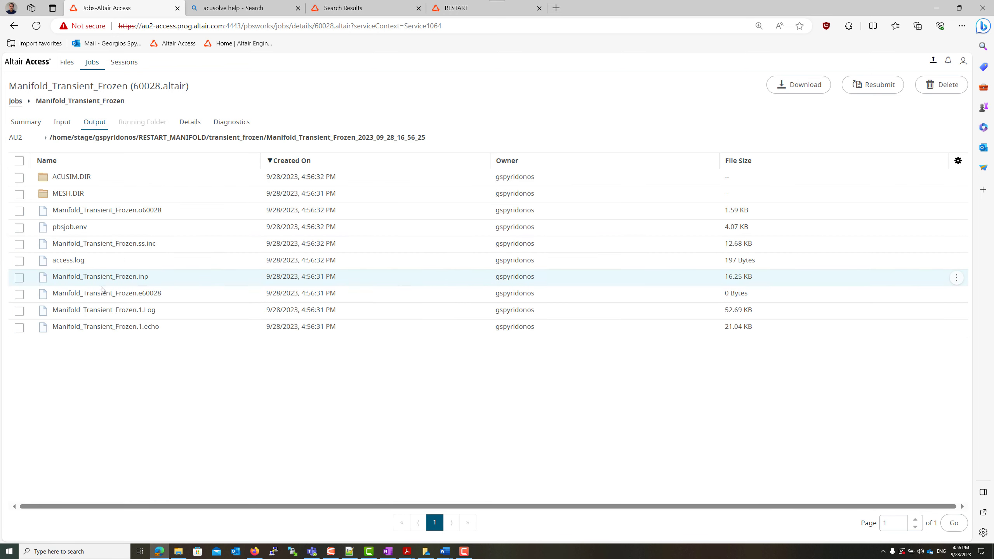
left_click(106, 310)
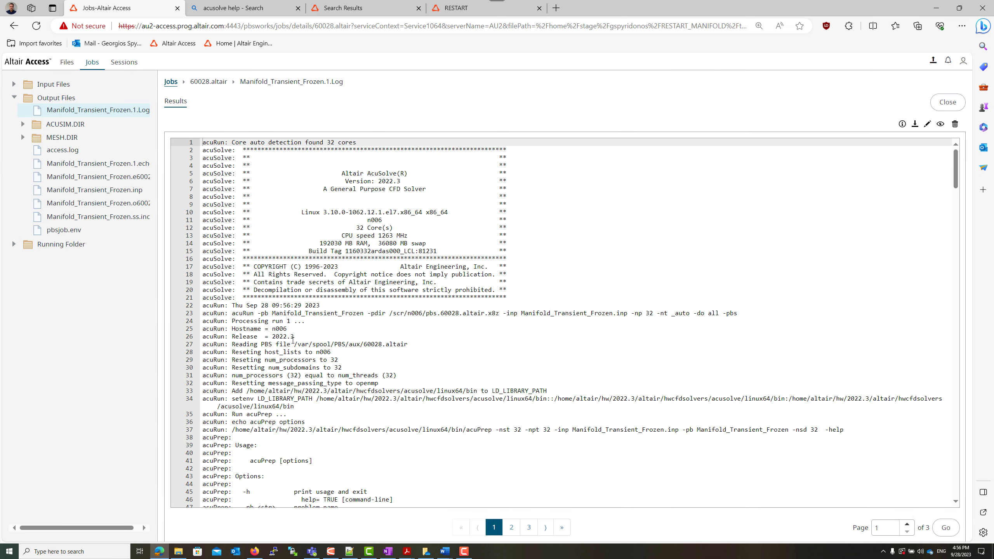
scroll(293, 341, "down", 10)
scroll(292, 340, "down", 20)
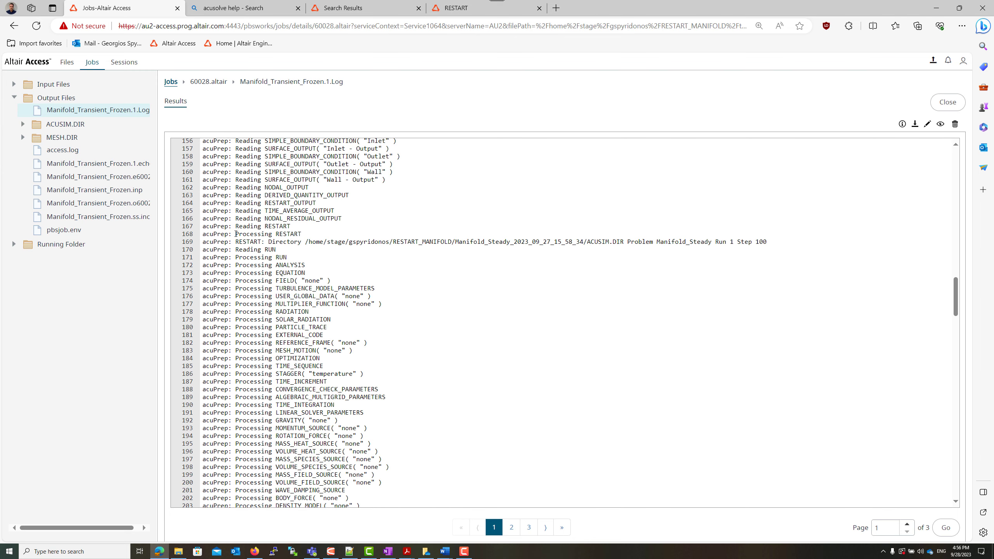
left_click_drag(236, 234, 768, 241)
double_click(767, 242)
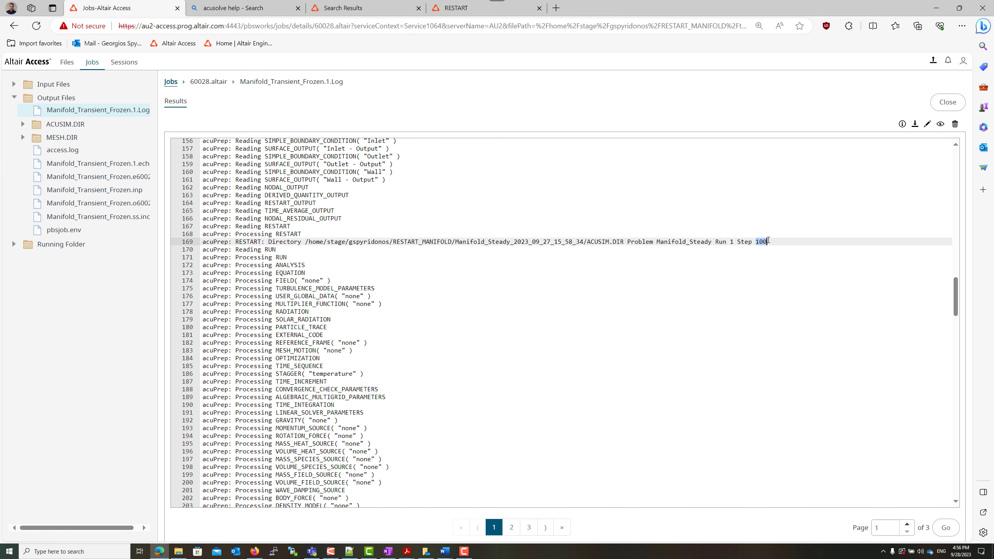
scroll(386, 351, "down", 20)
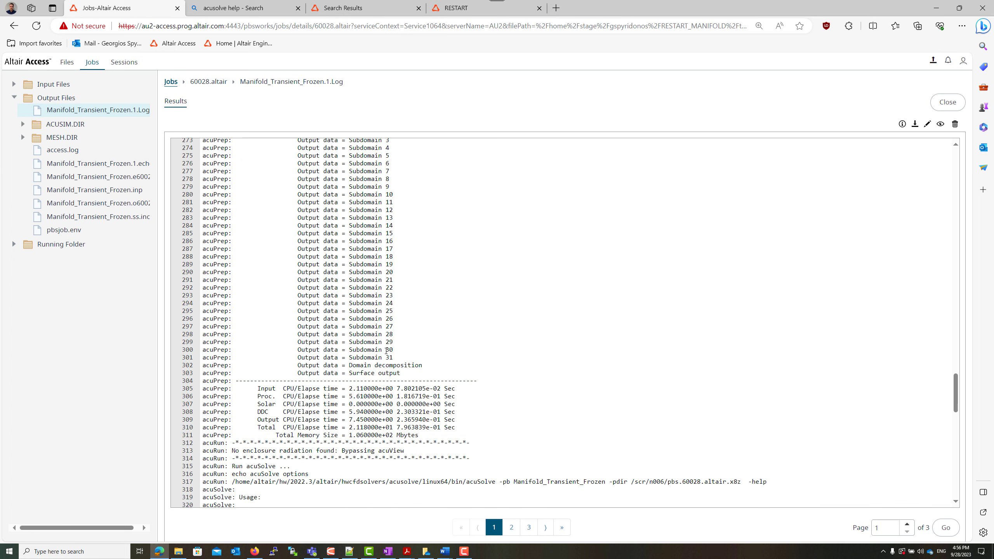
scroll(387, 351, "down", 20)
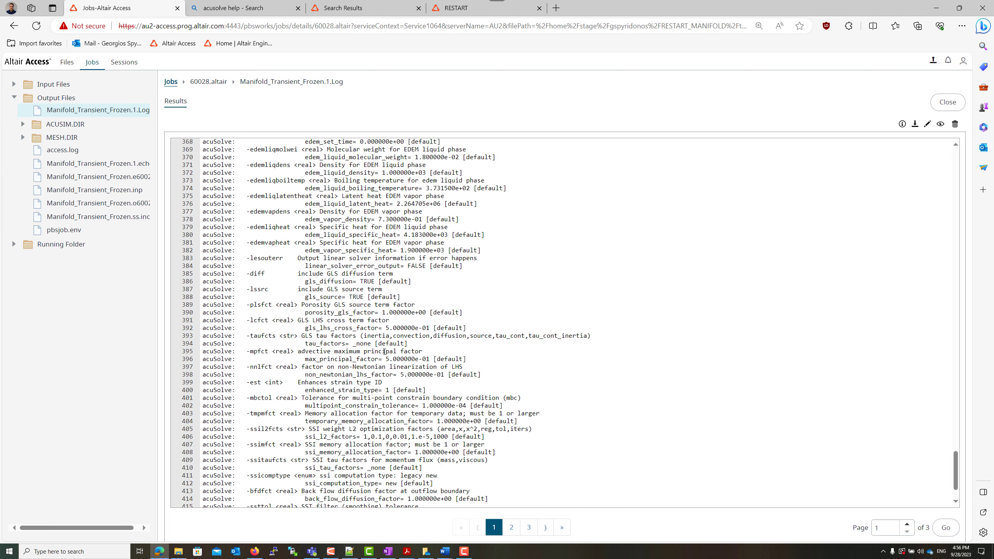
left_click(511, 527)
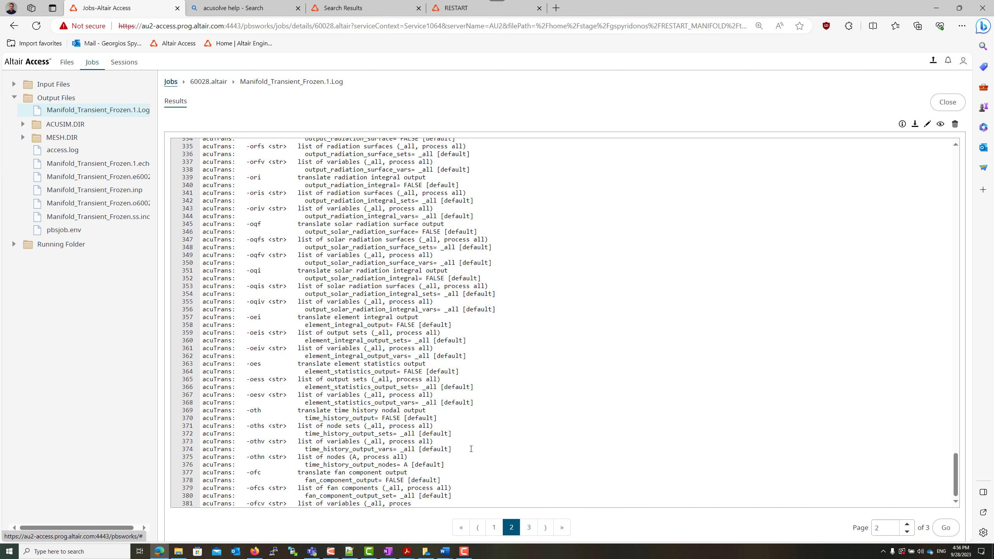
scroll(353, 373, "up", 20)
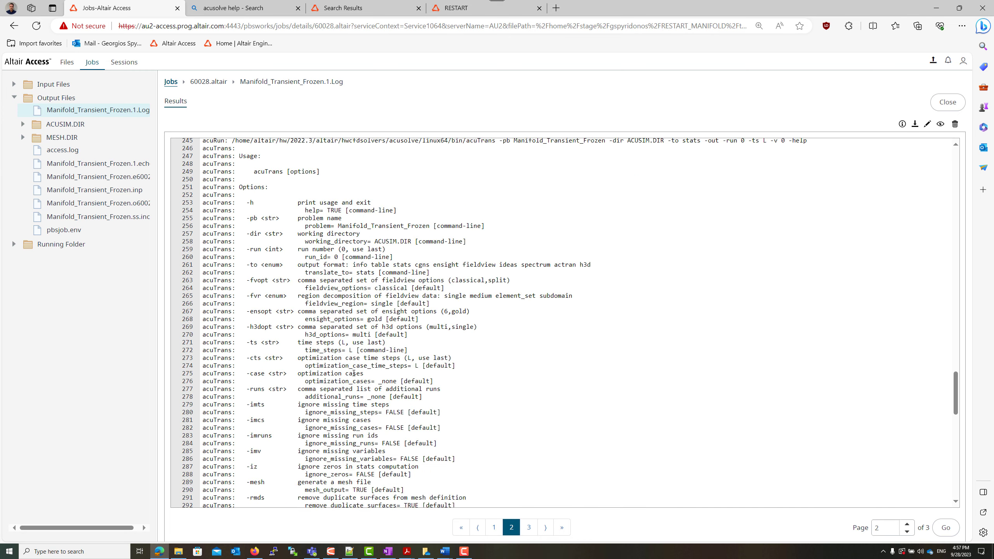
scroll(353, 372, "up", 12)
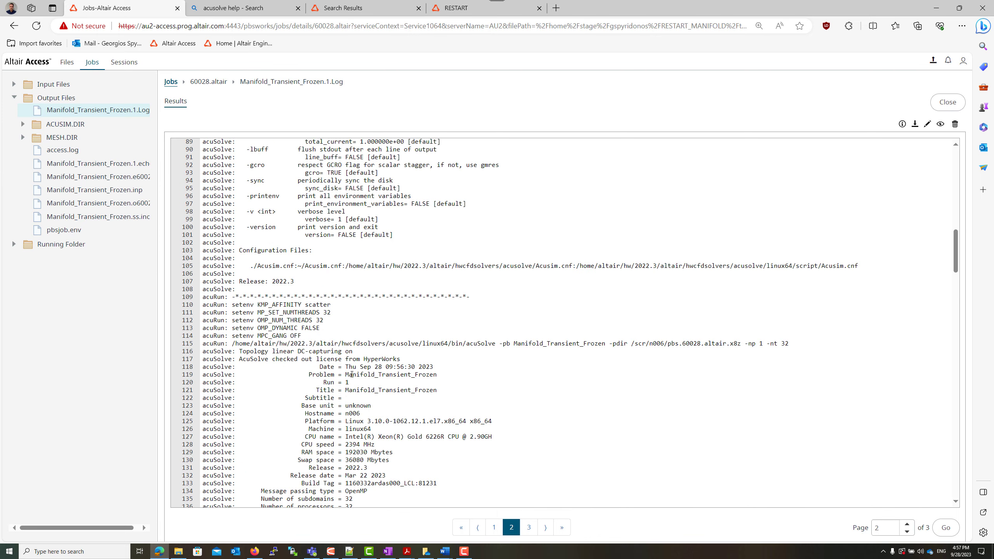
scroll(353, 372, "down", 8)
left_click_drag(241, 288, 298, 290)
left_click_drag(459, 289, 411, 288)
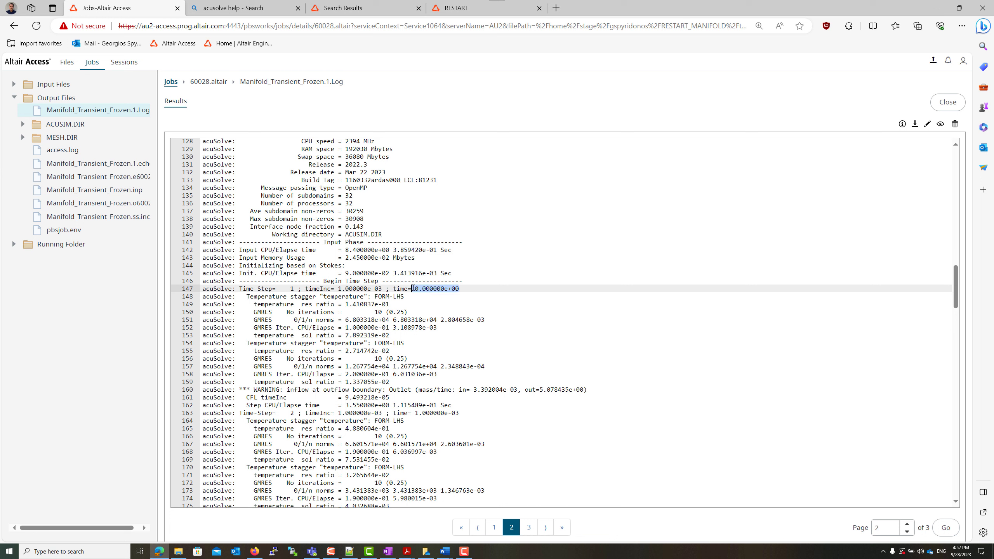